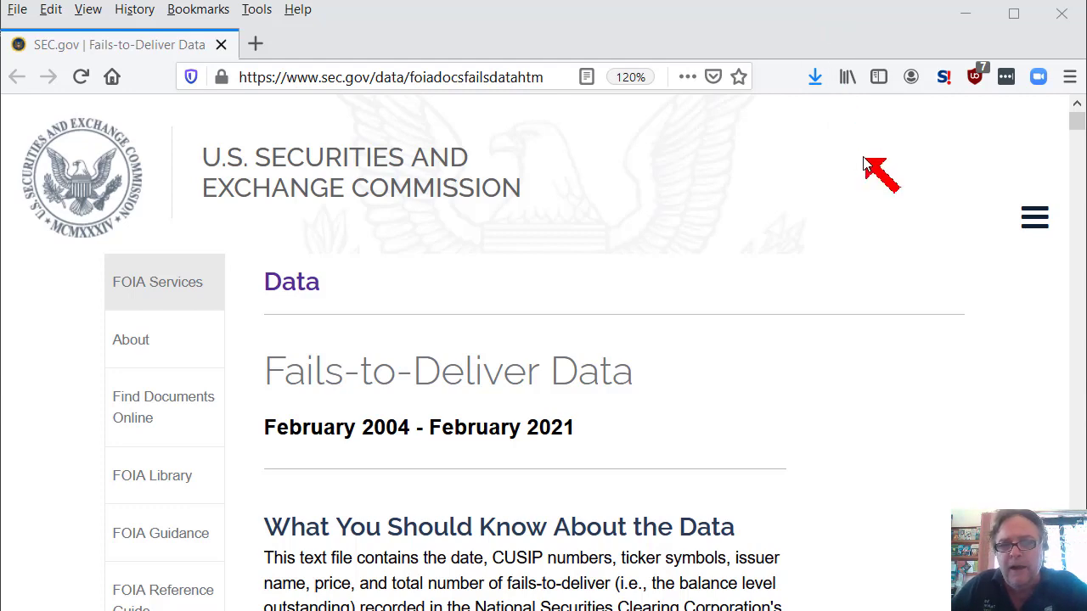
Scroll the SEC fails-to-deliver page past the field table to the Data Downloads ZIP list.
{"action": "scroll", "coordinate": [879, 170], "scroll_direction": "down", "scroll_amount": 5}
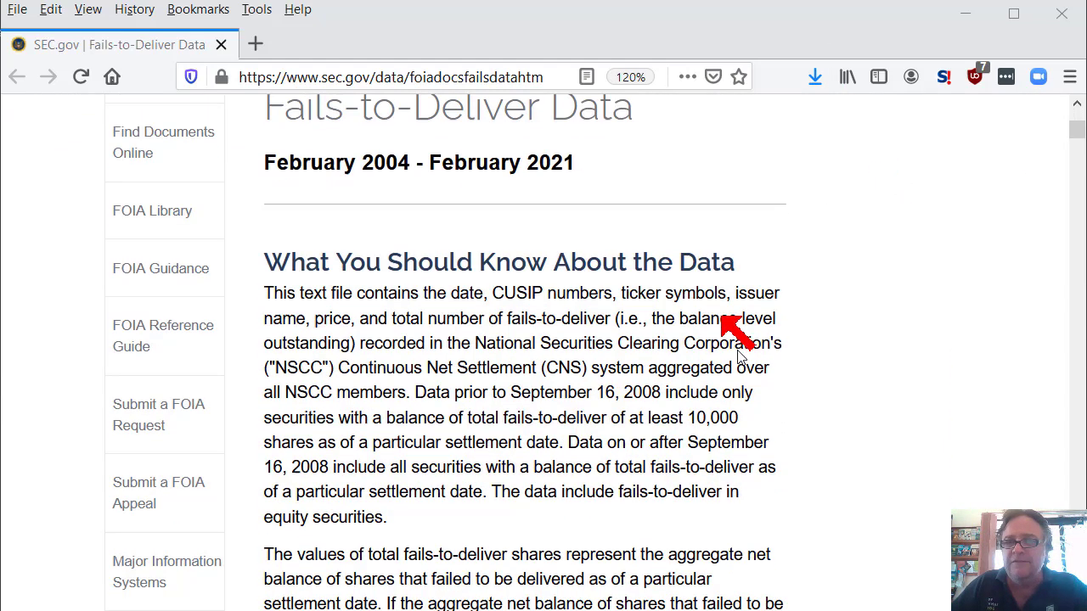
{"action": "scroll", "coordinate": [765, 340], "scroll_direction": "down", "scroll_amount": 3}
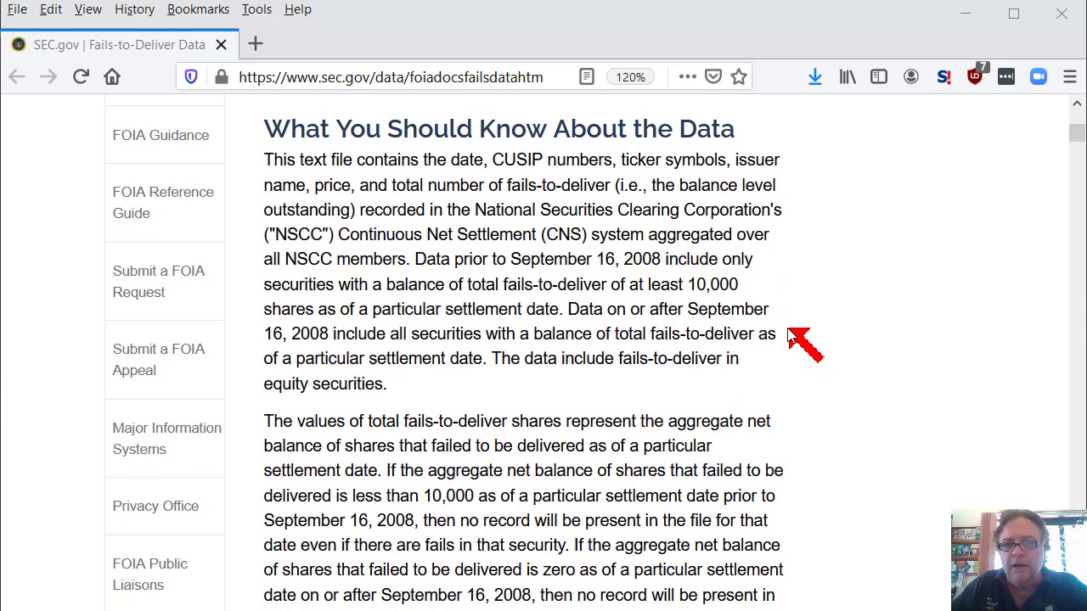
{"action": "scroll", "coordinate": [743, 340], "scroll_direction": "down", "scroll_amount": 5}
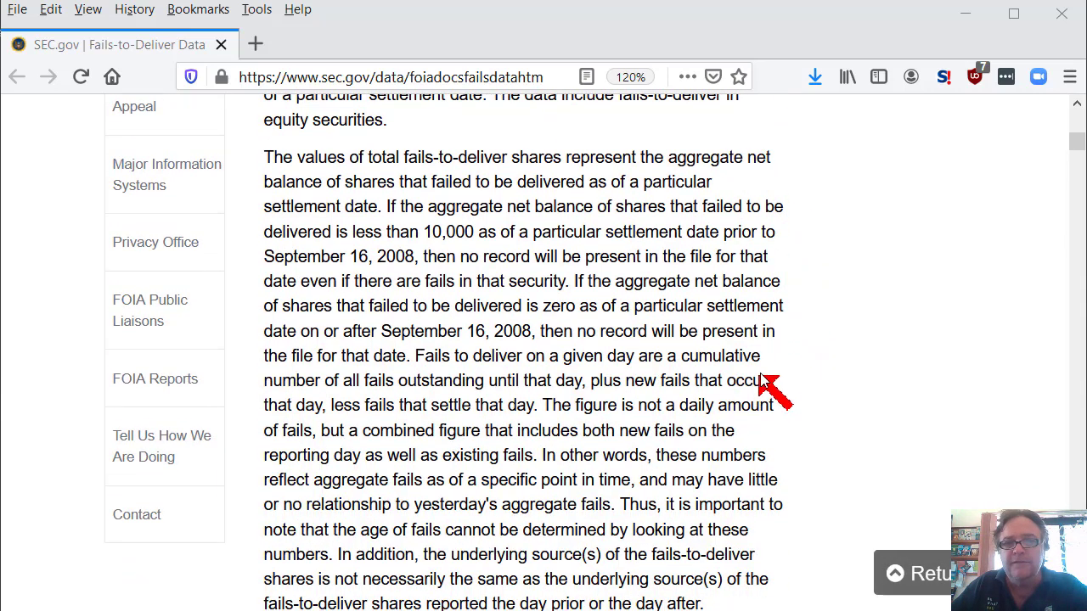
{"action": "scroll", "coordinate": [779, 378], "scroll_direction": "down", "scroll_amount": 1}
{"action": "scroll", "coordinate": [779, 378], "scroll_direction": "down", "scroll_amount": 5}
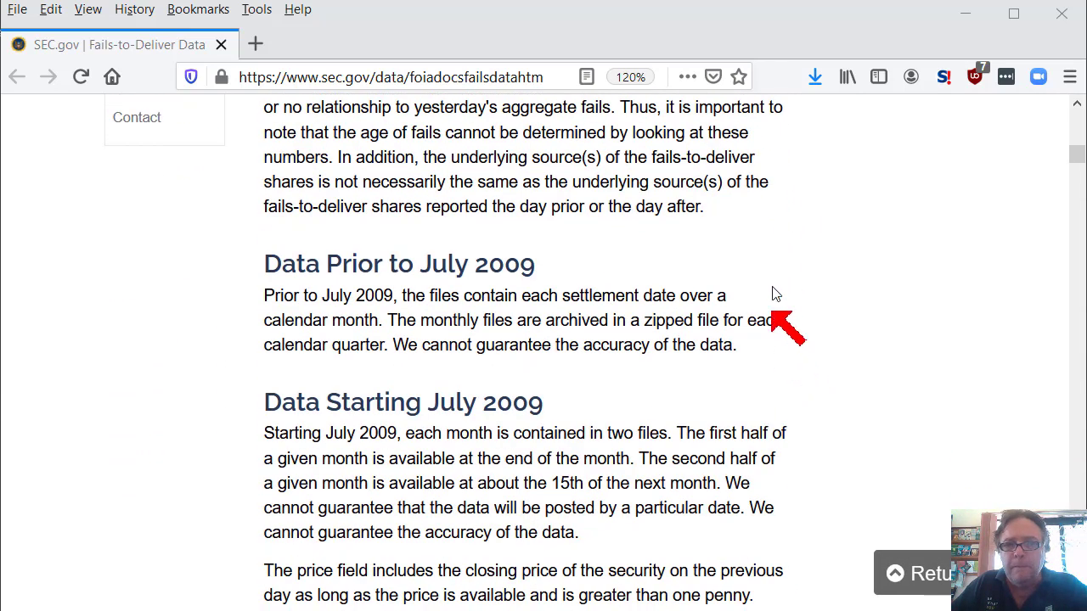
{"action": "scroll", "coordinate": [758, 396], "scroll_direction": "down", "scroll_amount": 5}
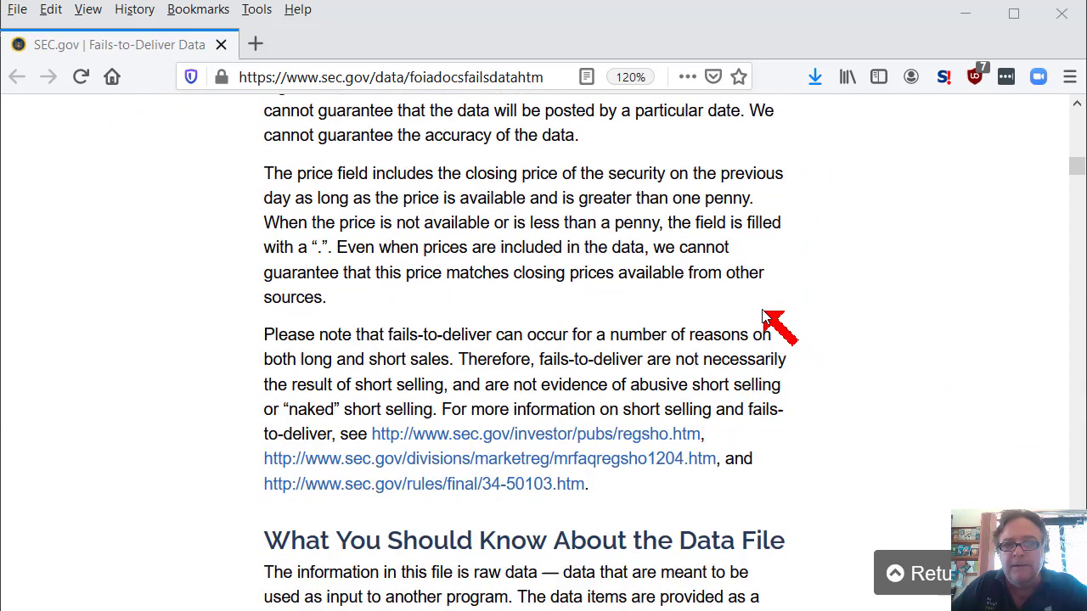
{"action": "scroll", "coordinate": [769, 309], "scroll_direction": "up", "scroll_amount": 2}
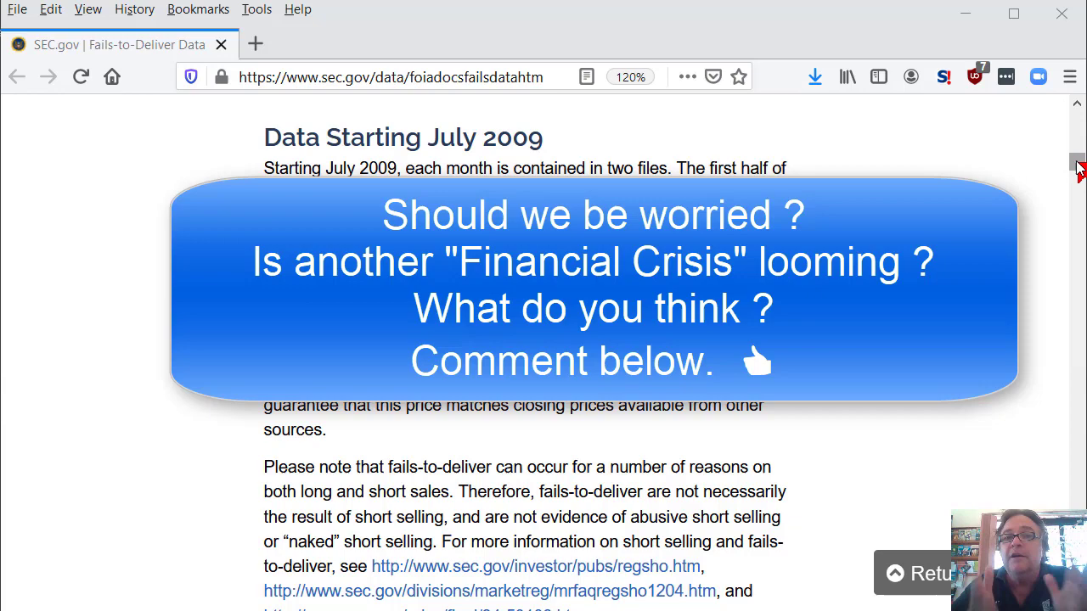
{"action": "left_click_drag", "start_coordinate": [1078, 168], "coordinate": [1077, 126]}
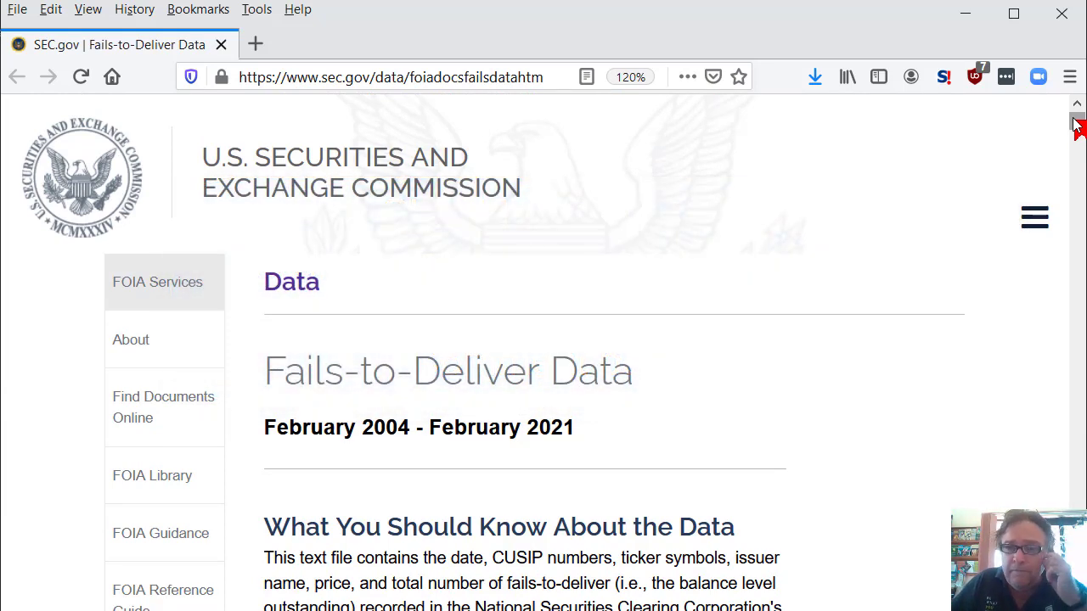
{"action": "left_click_drag", "start_coordinate": [1076, 126], "coordinate": [1075, 136]}
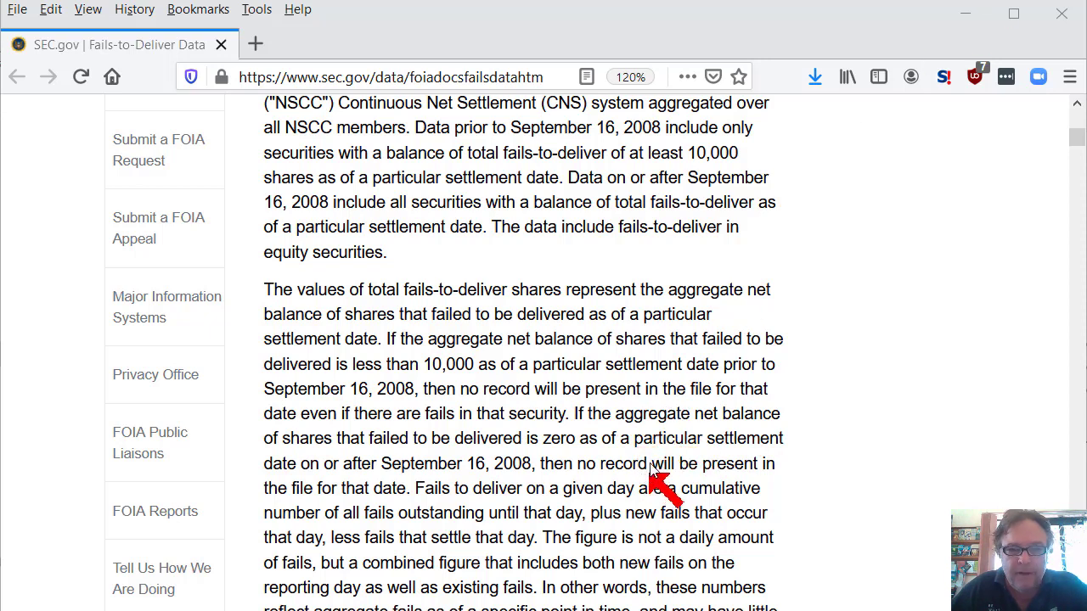
{"action": "scroll", "coordinate": [646, 497], "scroll_direction": "down", "scroll_amount": 3}
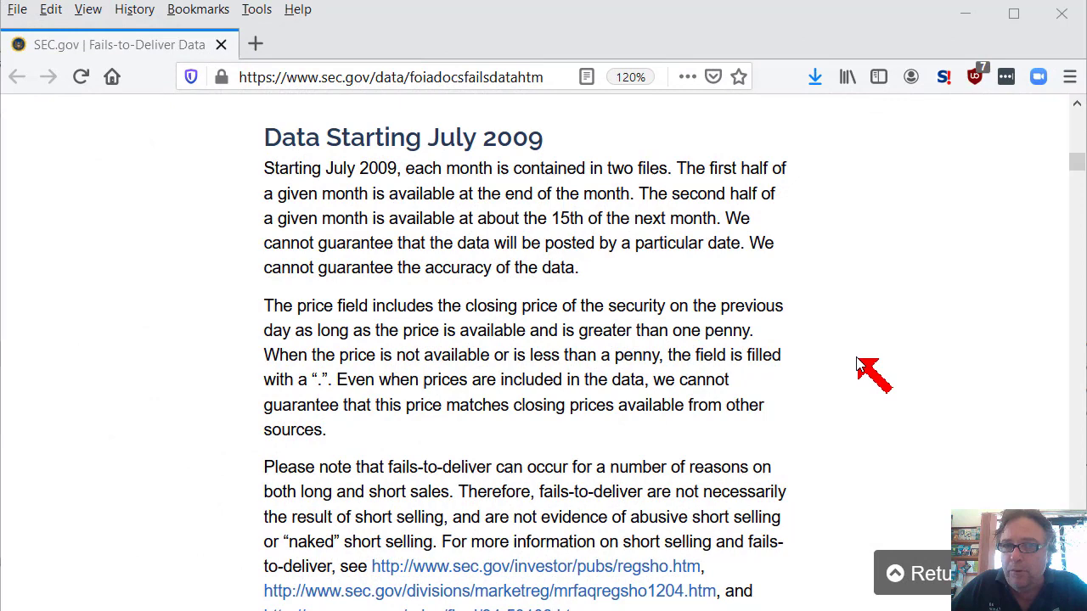
{"action": "scroll", "coordinate": [851, 355], "scroll_direction": "down", "scroll_amount": 3}
{"action": "scroll", "coordinate": [815, 357], "scroll_direction": "up", "scroll_amount": 6}
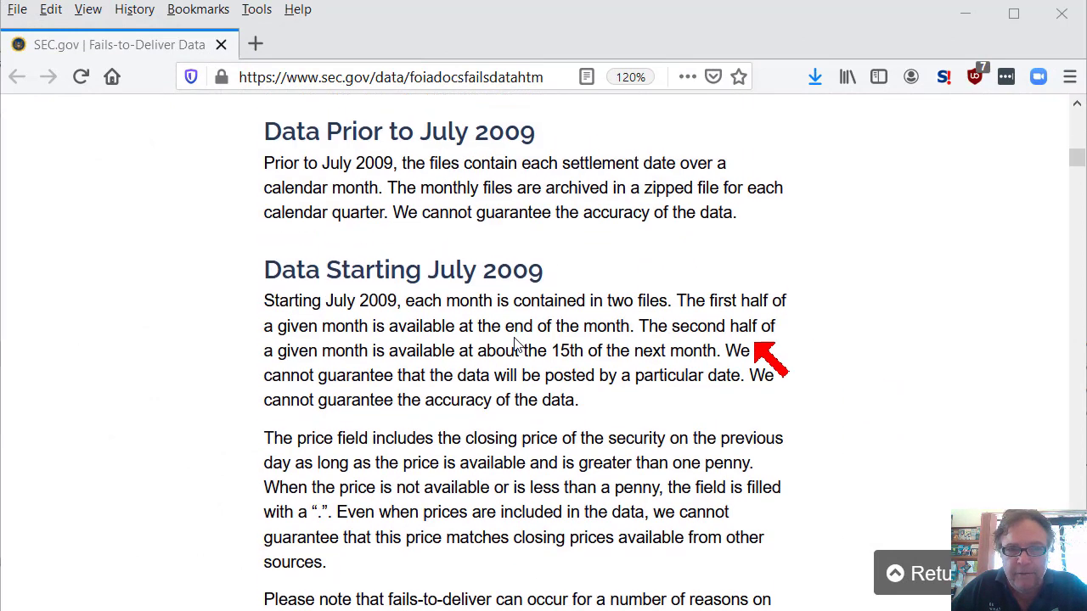
{"action": "scroll", "coordinate": [730, 327], "scroll_direction": "down", "scroll_amount": 6}
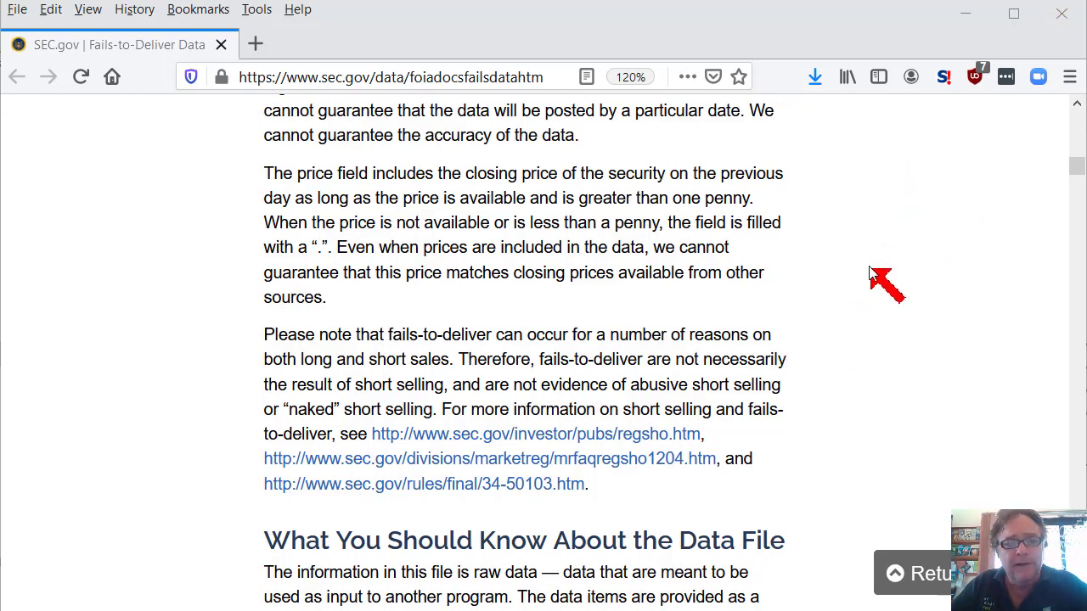
{"action": "scroll", "coordinate": [793, 315], "scroll_direction": "down", "scroll_amount": 3}
{"action": "scroll", "coordinate": [798, 313], "scroll_direction": "down", "scroll_amount": 5}
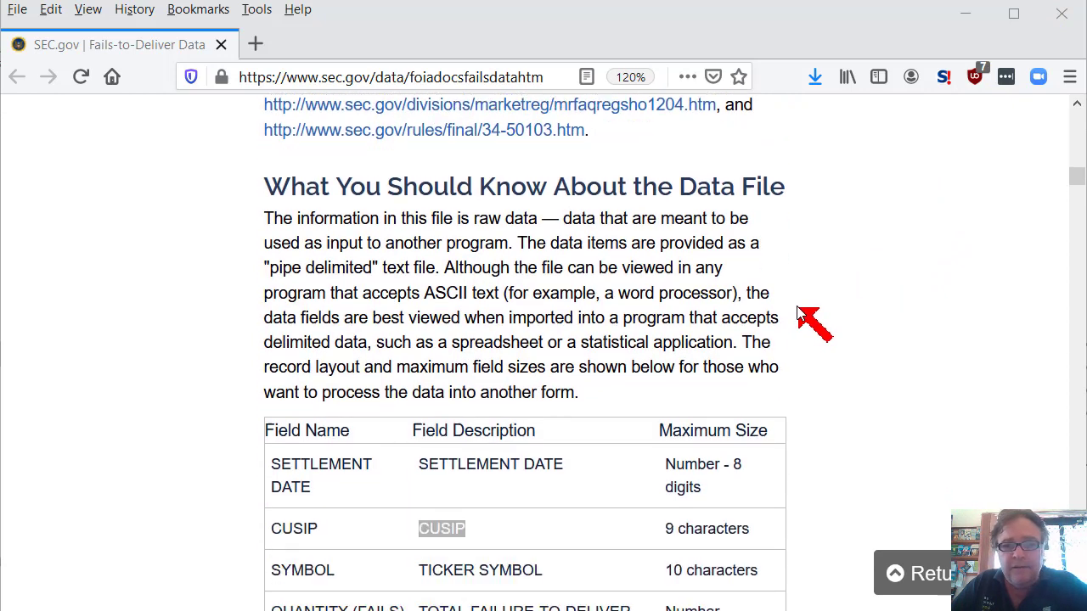
{"action": "scroll", "coordinate": [849, 314], "scroll_direction": "down", "scroll_amount": 3}
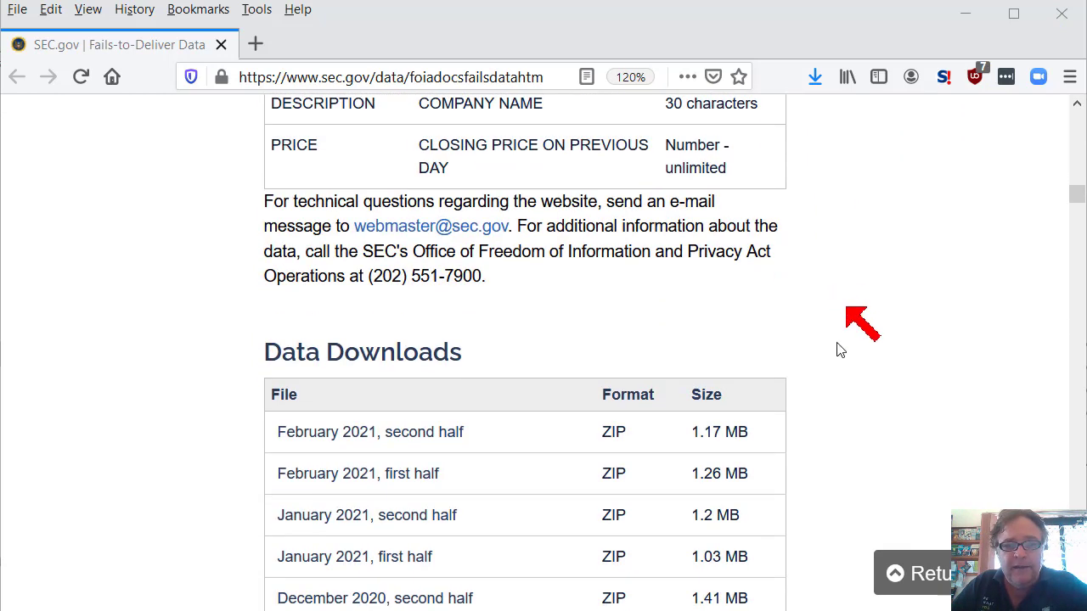
{"action": "scroll", "coordinate": [764, 364], "scroll_direction": "down", "scroll_amount": 2}
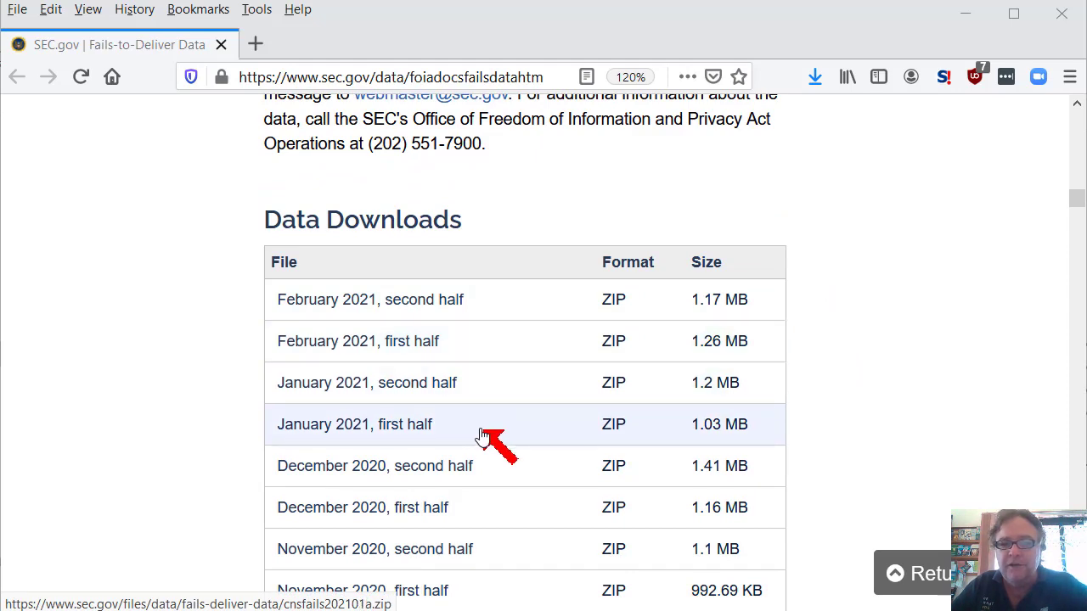
{"action": "scroll", "coordinate": [832, 367], "scroll_direction": "down", "scroll_amount": 5}
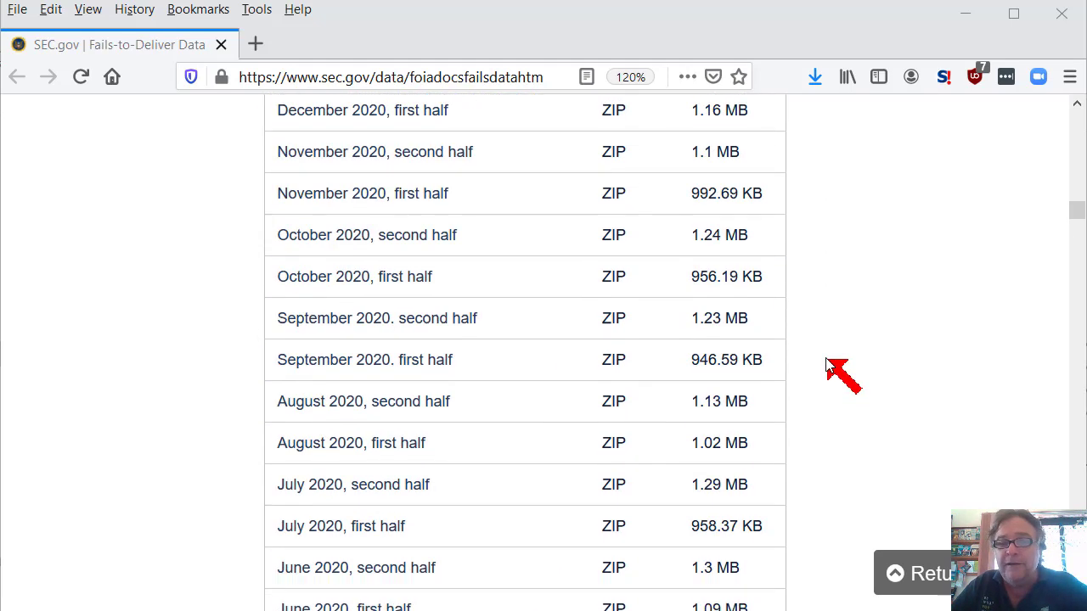
{"action": "scroll", "coordinate": [832, 366], "scroll_direction": "up", "scroll_amount": 5}
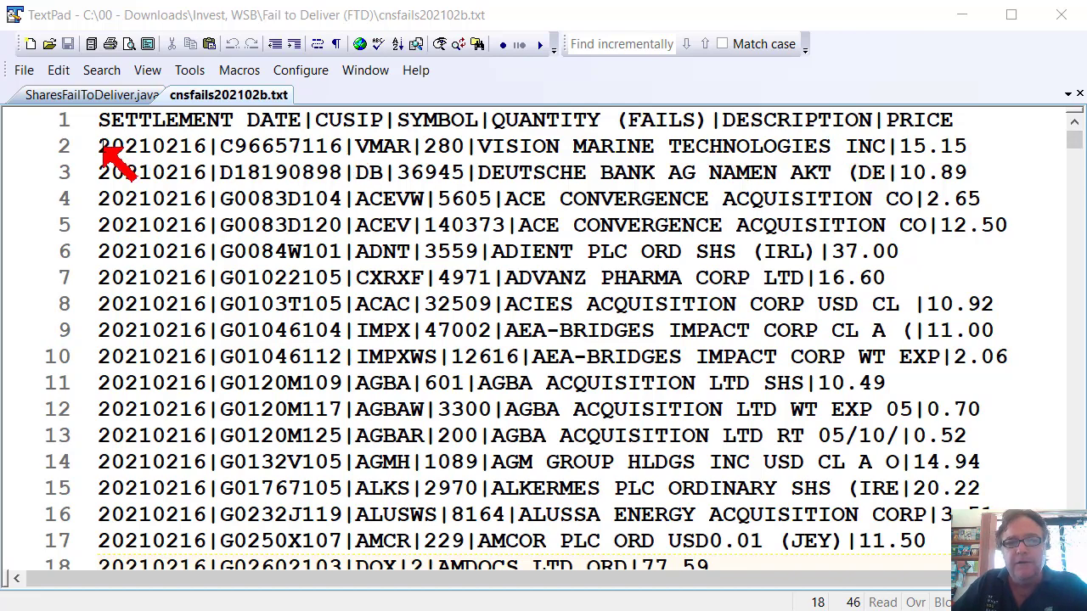
Highlight the CUSIP values and the SYMBOL, QUANTITY (FAILS), DESCRIPTION and PRICE headings.
{"action": "left_click", "coordinate": [247, 146]}
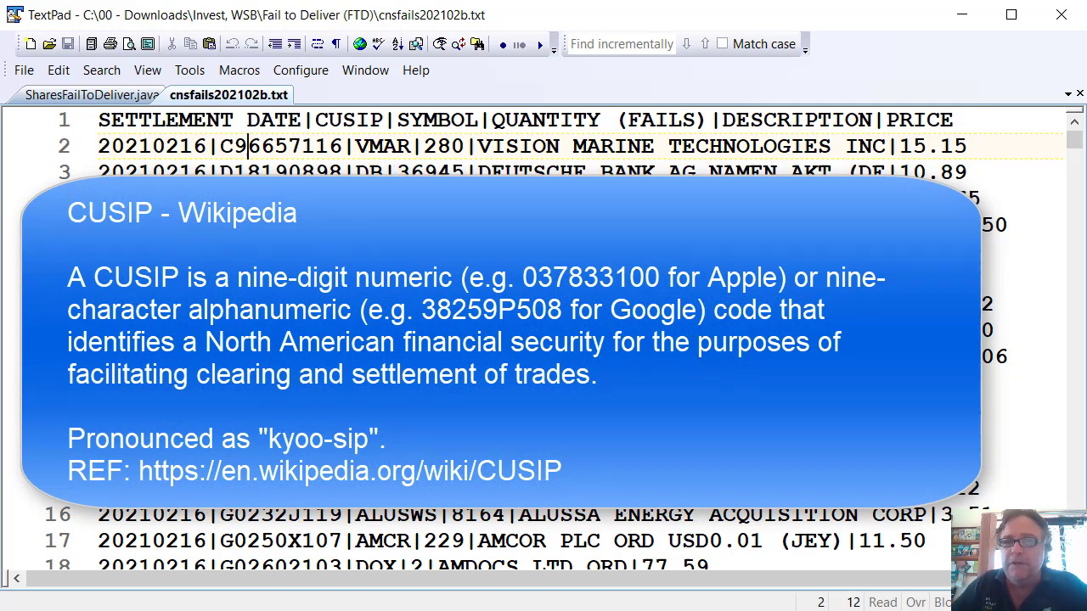
{"action": "left_click_drag", "start_coordinate": [220, 198], "coordinate": [328, 198]}
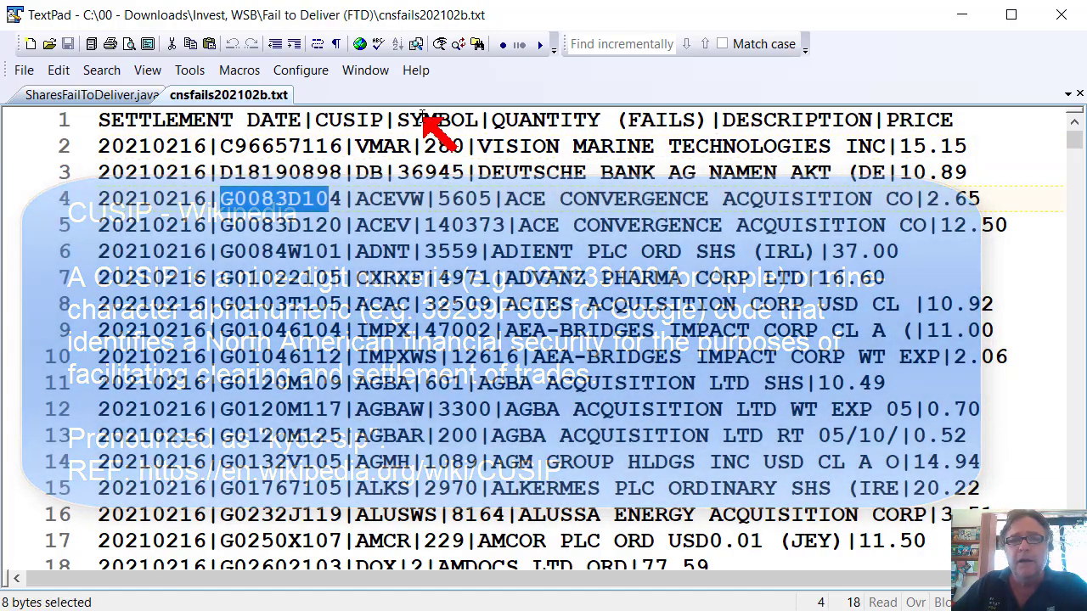
{"action": "double_click", "coordinate": [438, 120]}
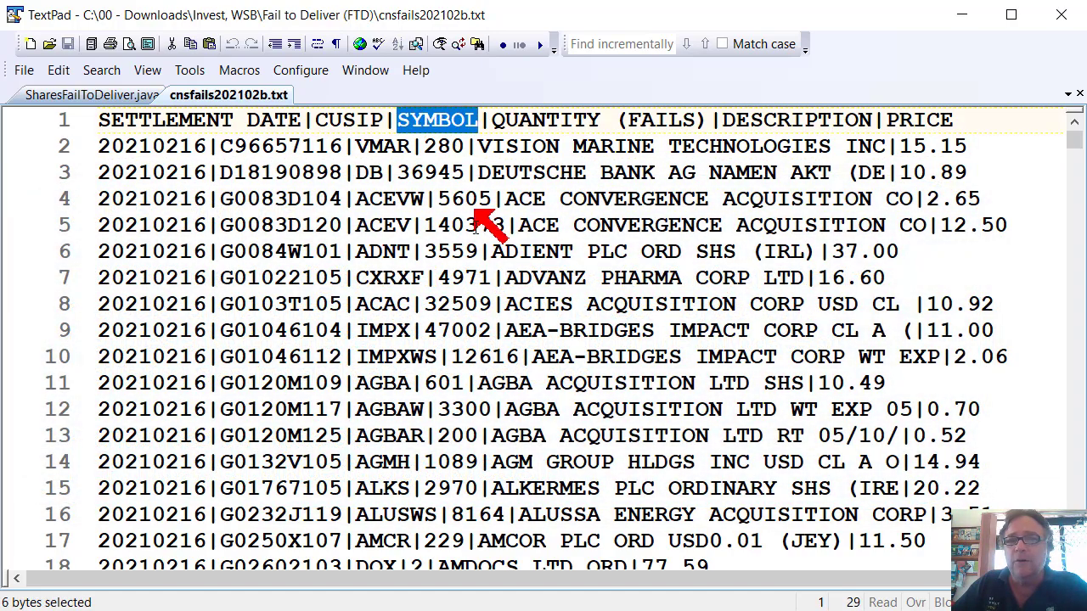
{"action": "left_click_drag", "start_coordinate": [493, 120], "coordinate": [709, 125]}
{"action": "double_click", "coordinate": [769, 121]}
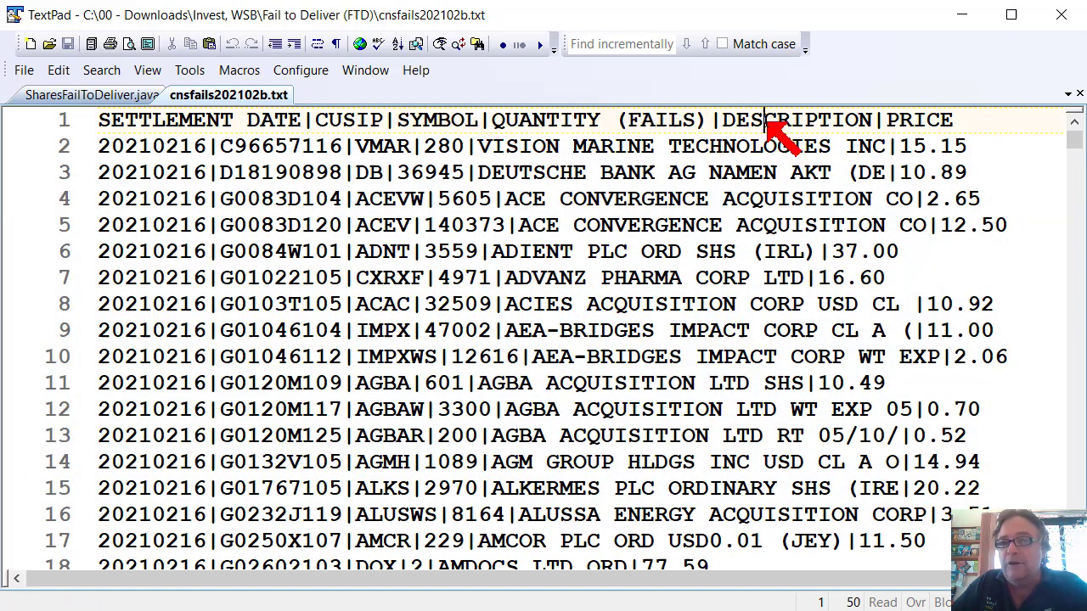
{"action": "double_click", "coordinate": [916, 121]}
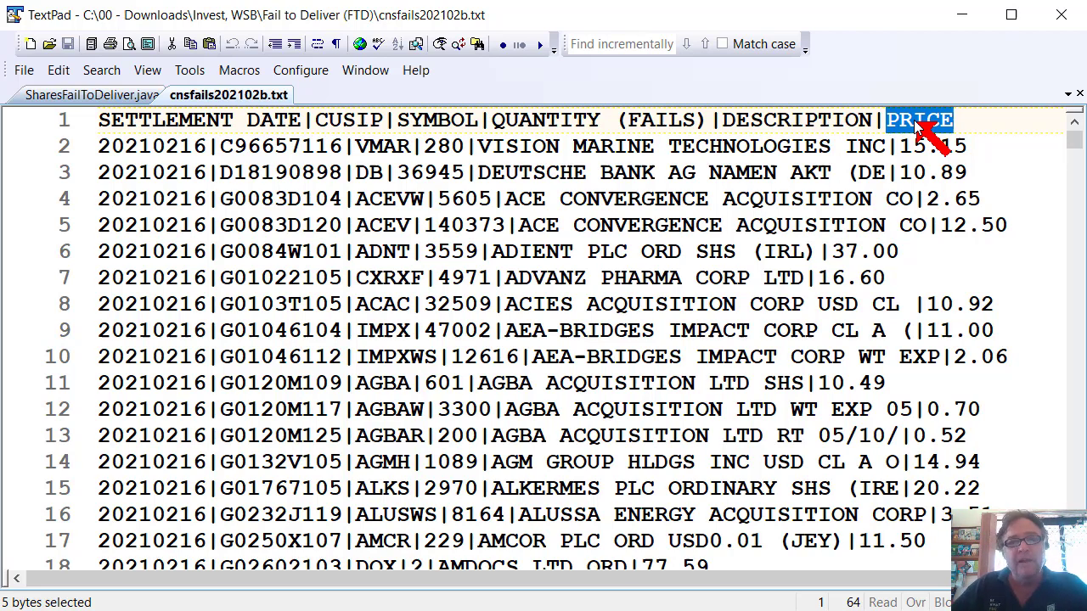
Highlight the first record's settlement date 20210216 and price 15.15.
{"action": "left_click", "coordinate": [194, 146]}
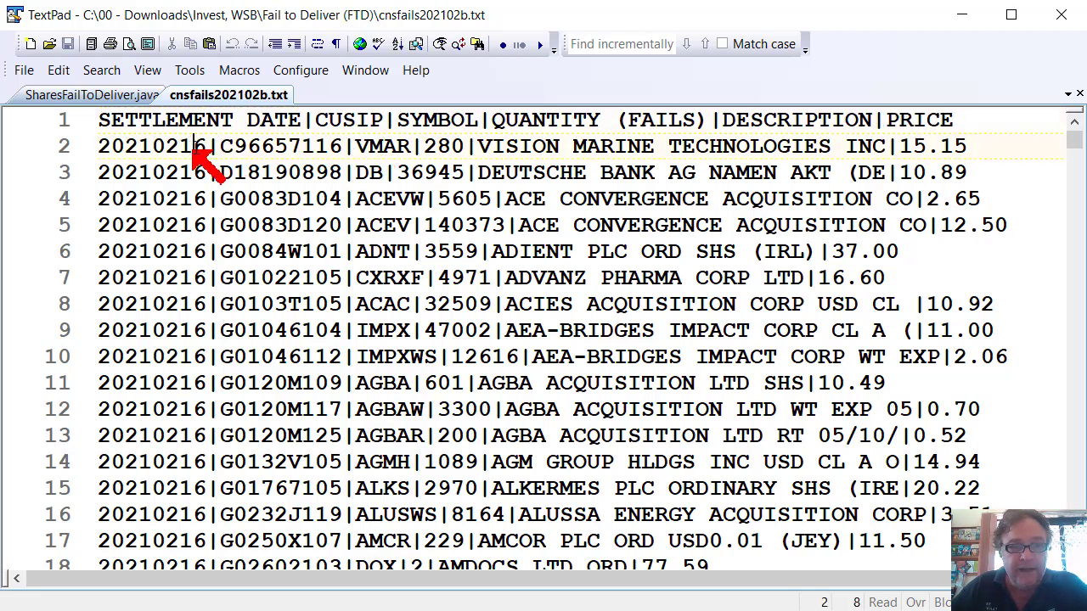
{"action": "double_click", "coordinate": [194, 150]}
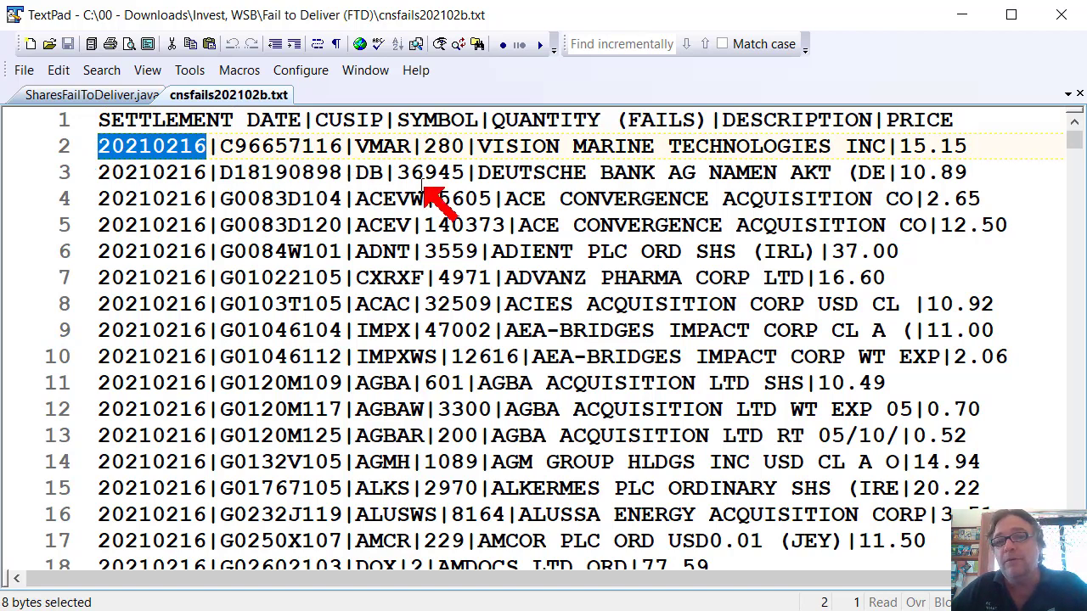
{"action": "double_click", "coordinate": [932, 146]}
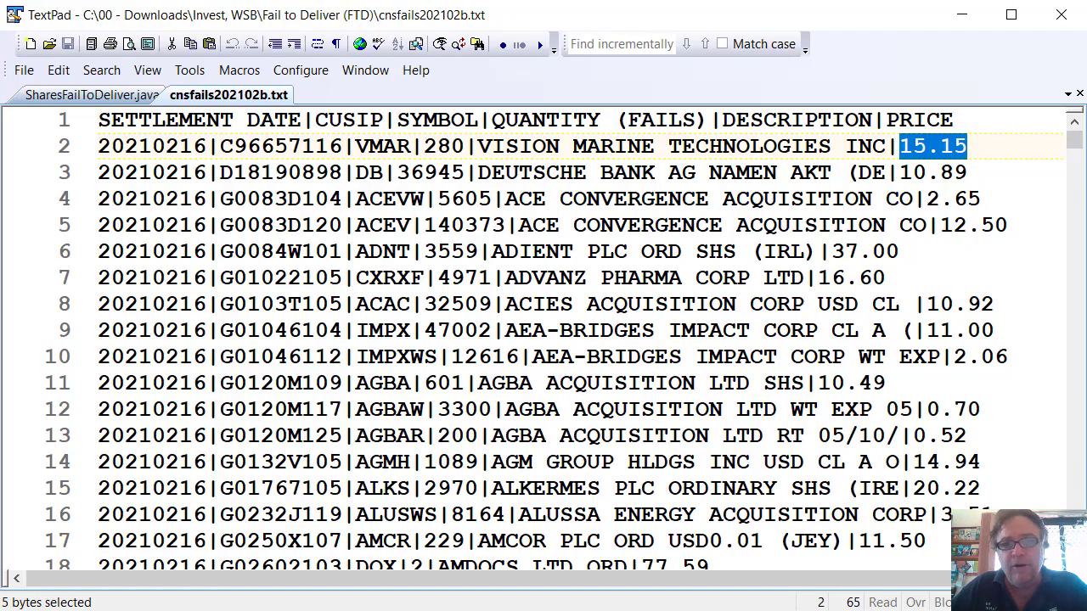
Switch to Text Tools to view all-stocks totals: 4,088,130,057 shares, $8.99 average.
{"action": "key", "text": "alt+Tab"}
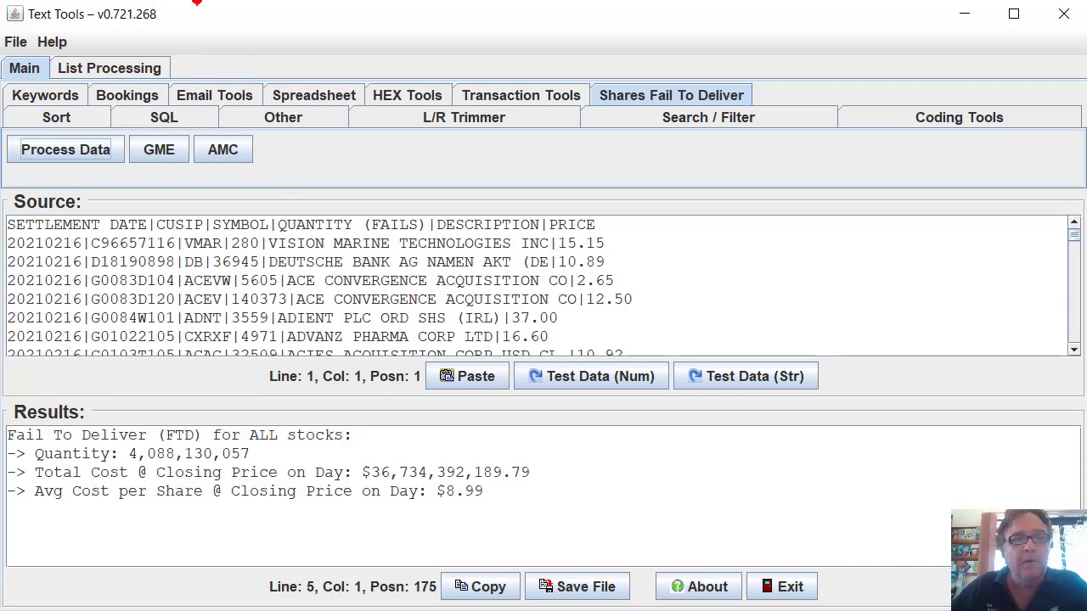
Review toString() in SharesFailToDeliver.java, then return through cnsfails202102b.txt to Text Tools.
{"action": "key", "text": "alt+Tab"}
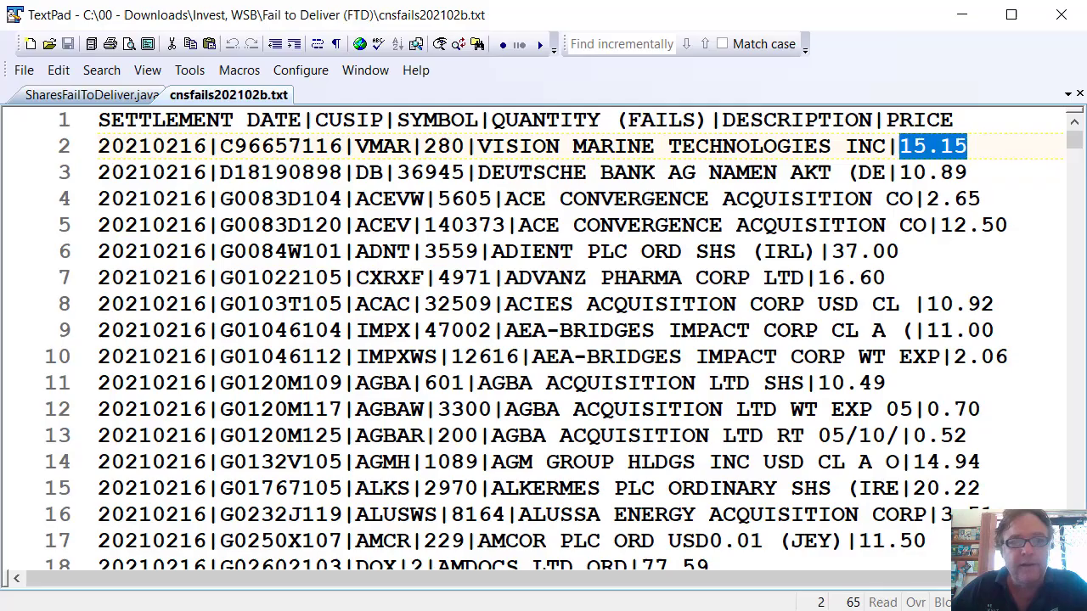
{"action": "left_click", "coordinate": [85, 95]}
{"action": "scroll", "coordinate": [620, 388], "scroll_direction": "down", "scroll_amount": 2}
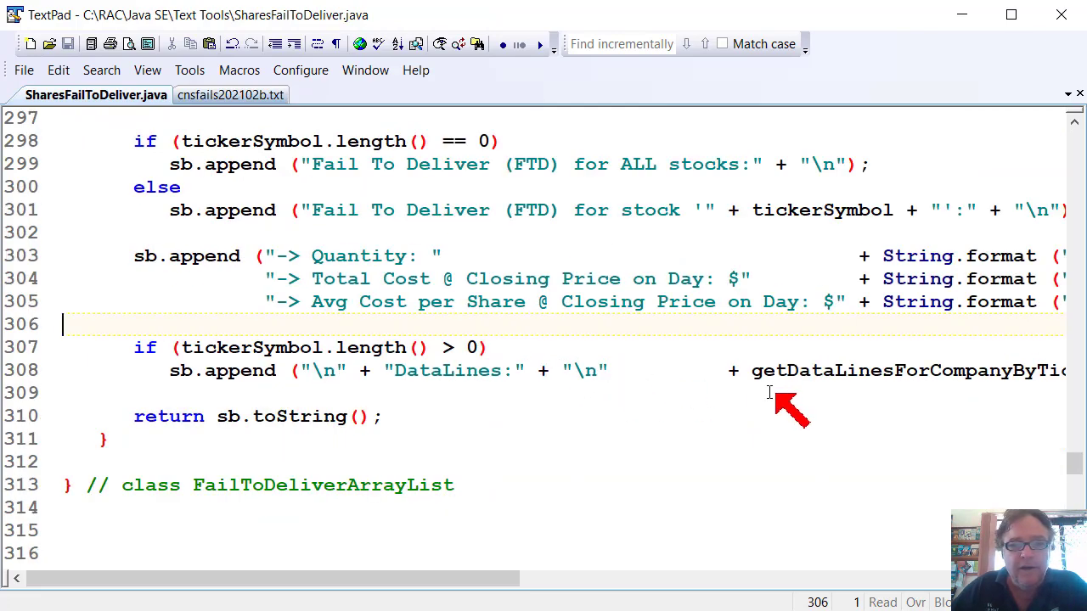
{"action": "scroll", "coordinate": [753, 403], "scroll_direction": "up", "scroll_amount": 5}
{"action": "scroll", "coordinate": [767, 389], "scroll_direction": "up", "scroll_amount": 4}
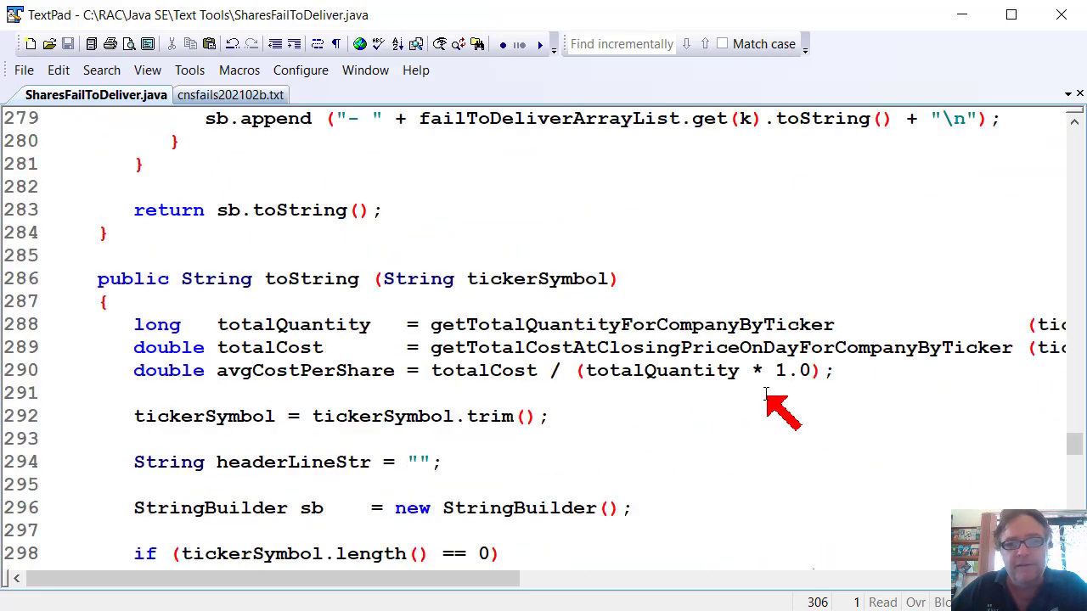
{"action": "scroll", "coordinate": [790, 391], "scroll_direction": "down", "scroll_amount": 2}
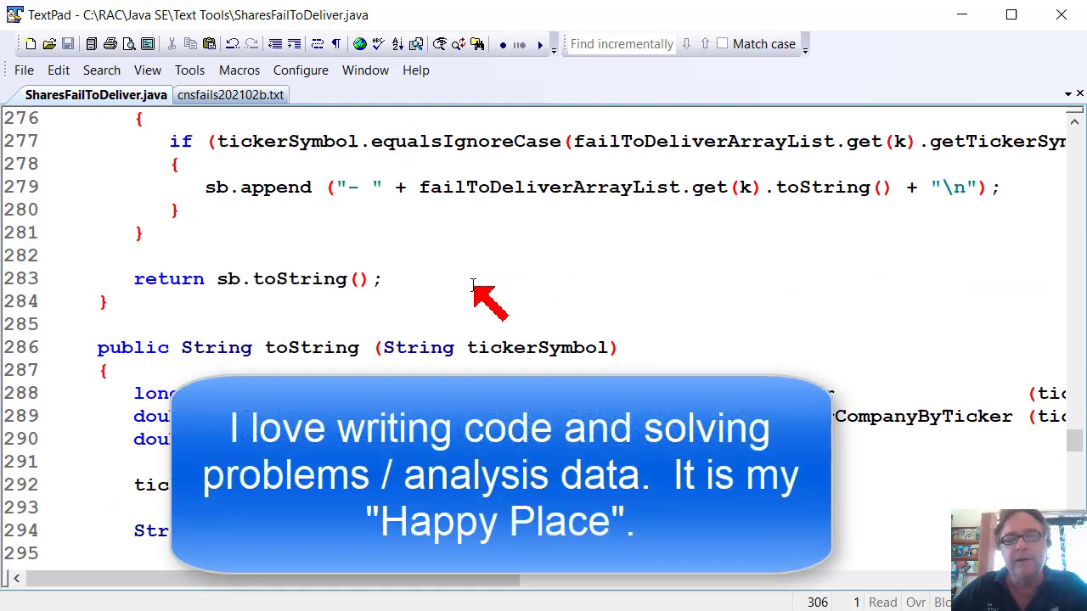
{"action": "left_click", "coordinate": [230, 94]}
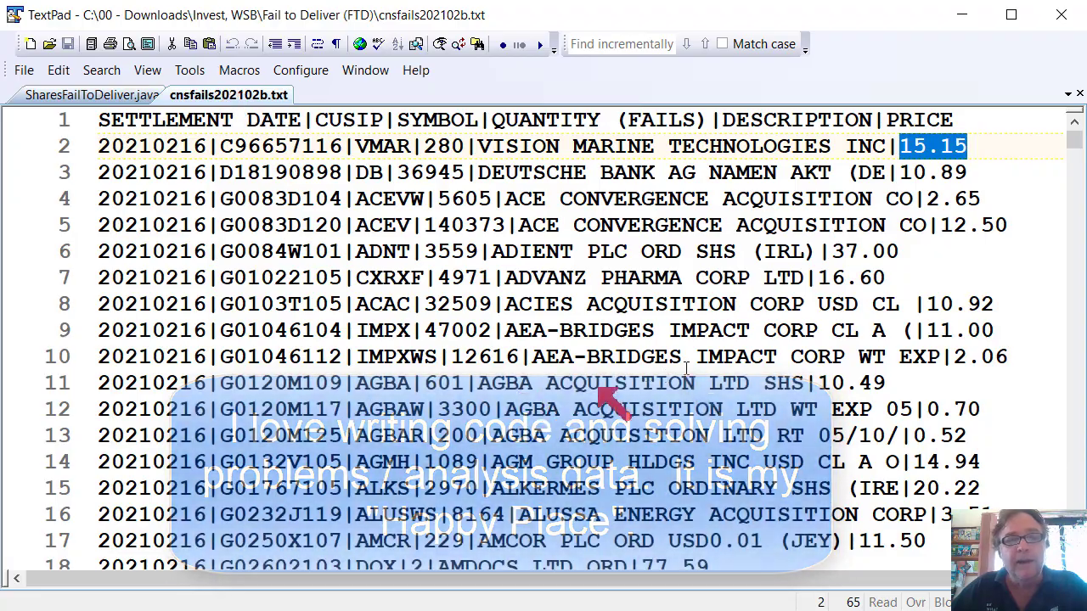
{"action": "key", "text": "alt+Tab"}
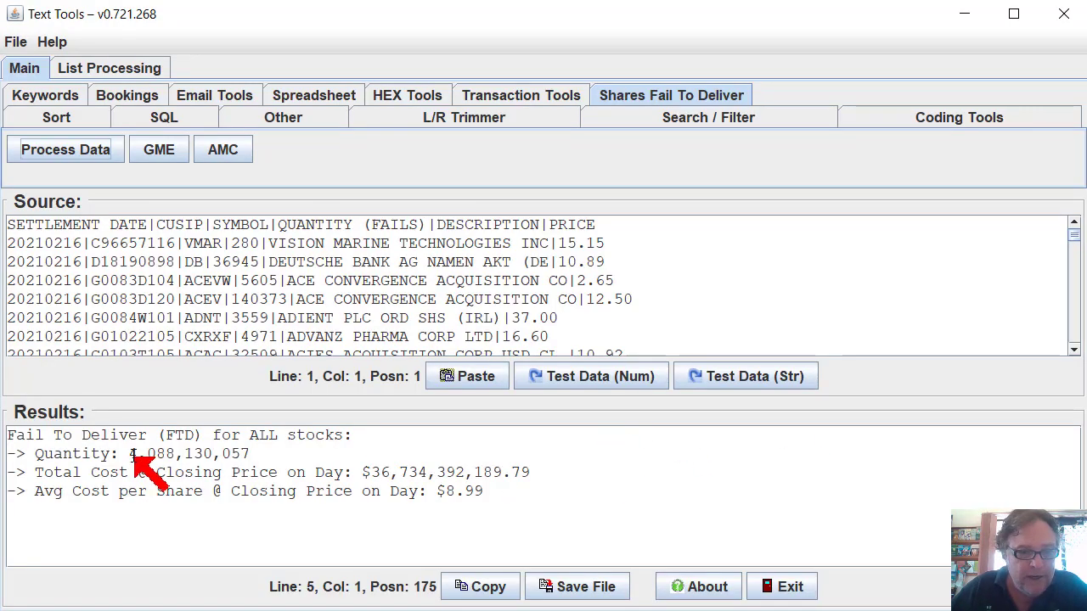
Highlight the all-stocks quantity 4,088,130,057, total cost $36,734,392,189.79 and $8.99 average.
{"action": "left_click_drag", "start_coordinate": [129, 453], "coordinate": [182, 455]}
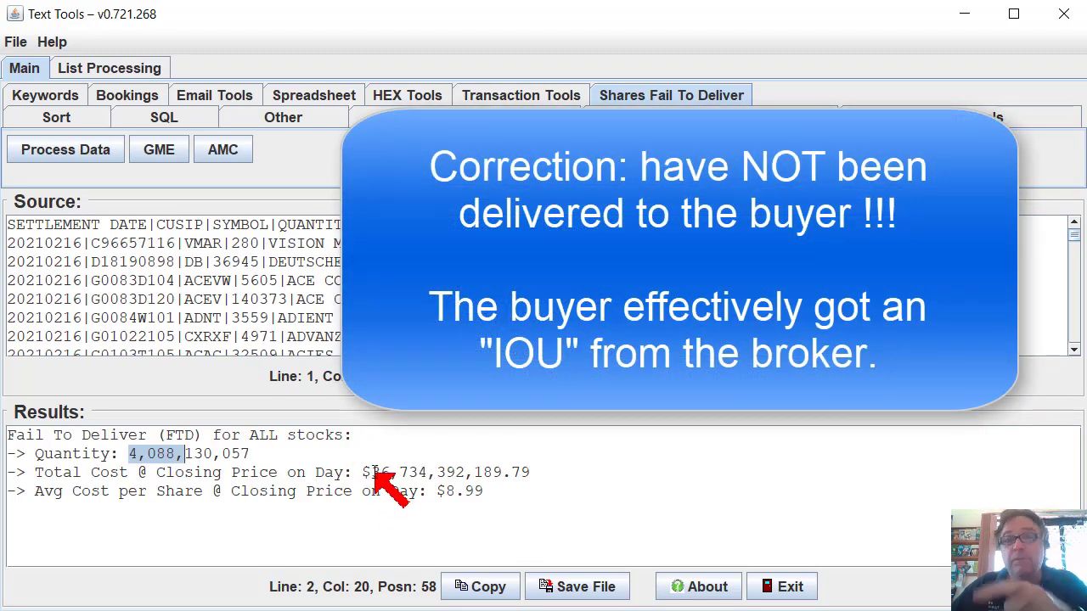
{"action": "left_click_drag", "start_coordinate": [371, 472], "coordinate": [398, 473]}
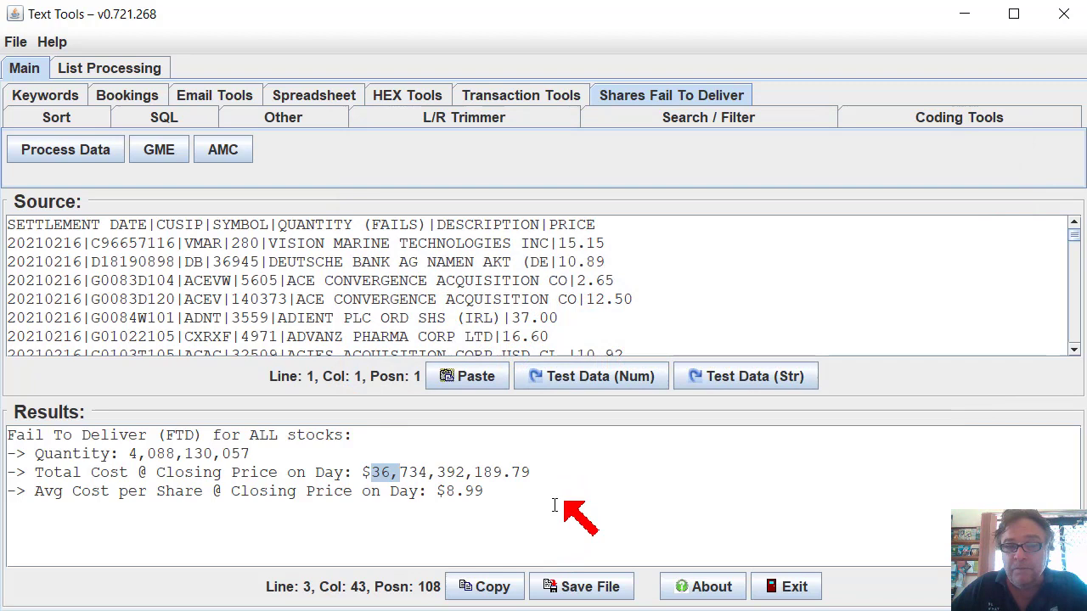
{"action": "left_click_drag", "start_coordinate": [444, 491], "coordinate": [473, 491]}
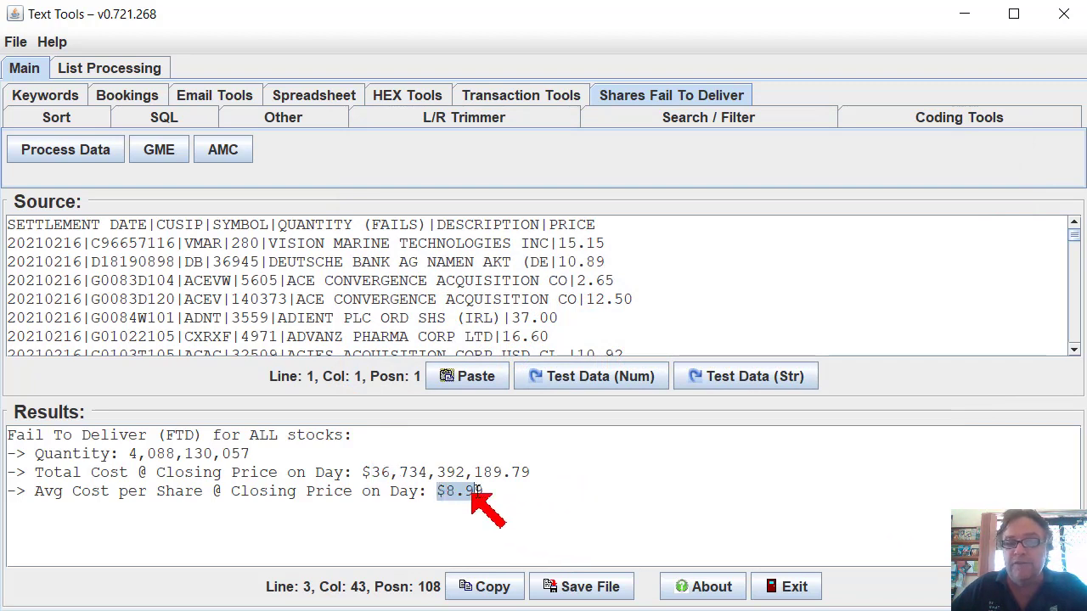
{"action": "left_click", "coordinate": [373, 472]}
{"action": "left_click_drag", "start_coordinate": [374, 473], "coordinate": [530, 473]}
{"action": "left_click_drag", "start_coordinate": [129, 454], "coordinate": [260, 456]}
{"action": "left_click_drag", "start_coordinate": [436, 491], "coordinate": [509, 494]}
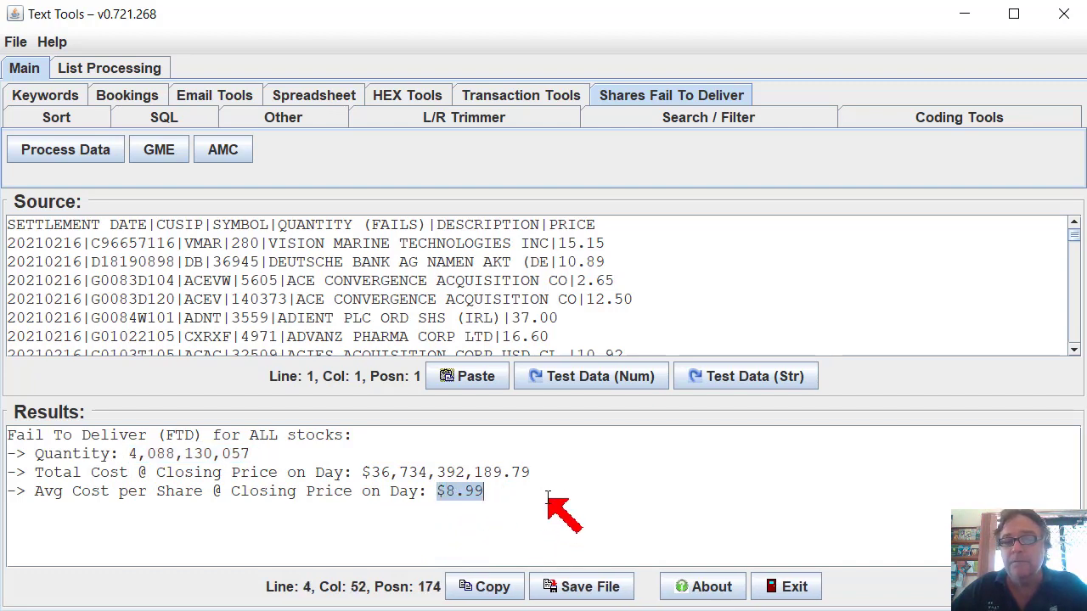
{"action": "left_click_drag", "start_coordinate": [371, 472], "coordinate": [503, 472]}
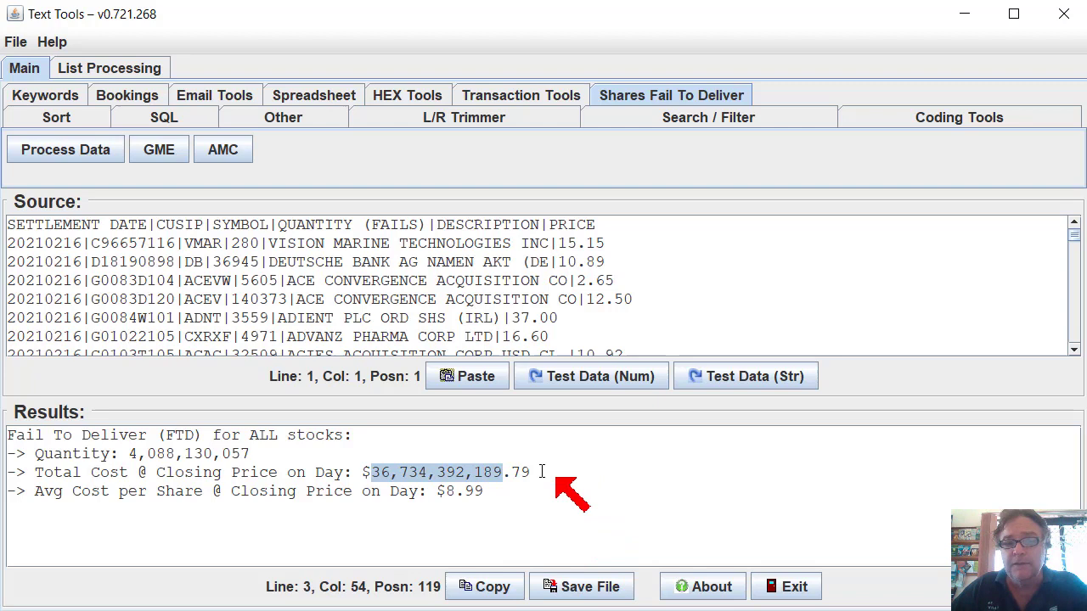
{"action": "left_click", "coordinate": [129, 456]}
{"action": "left_click_drag", "start_coordinate": [129, 455], "coordinate": [249, 455]}
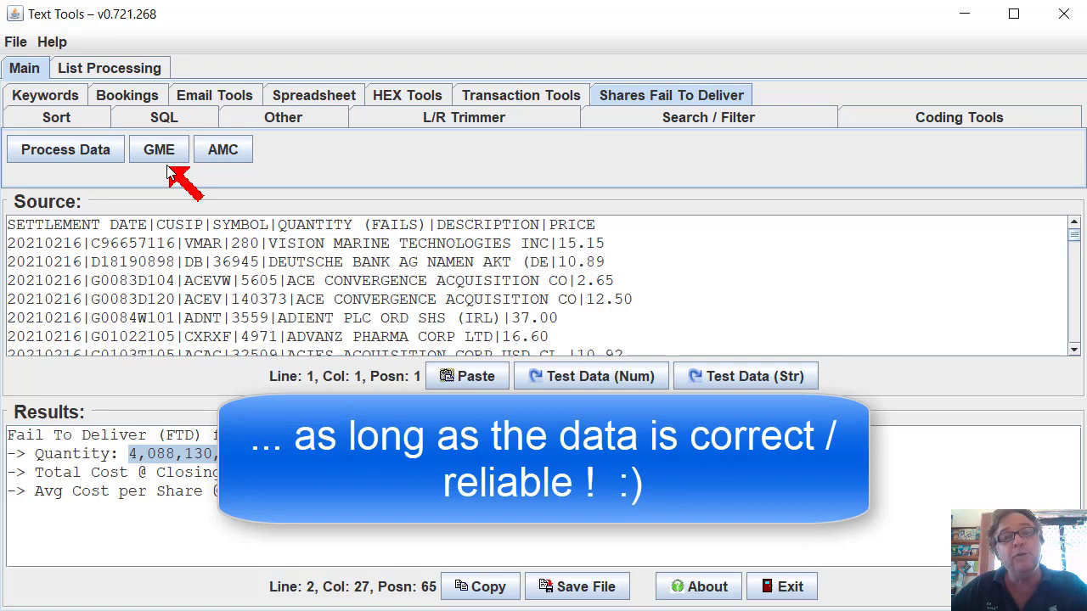
{"action": "left_click", "coordinate": [163, 150]}
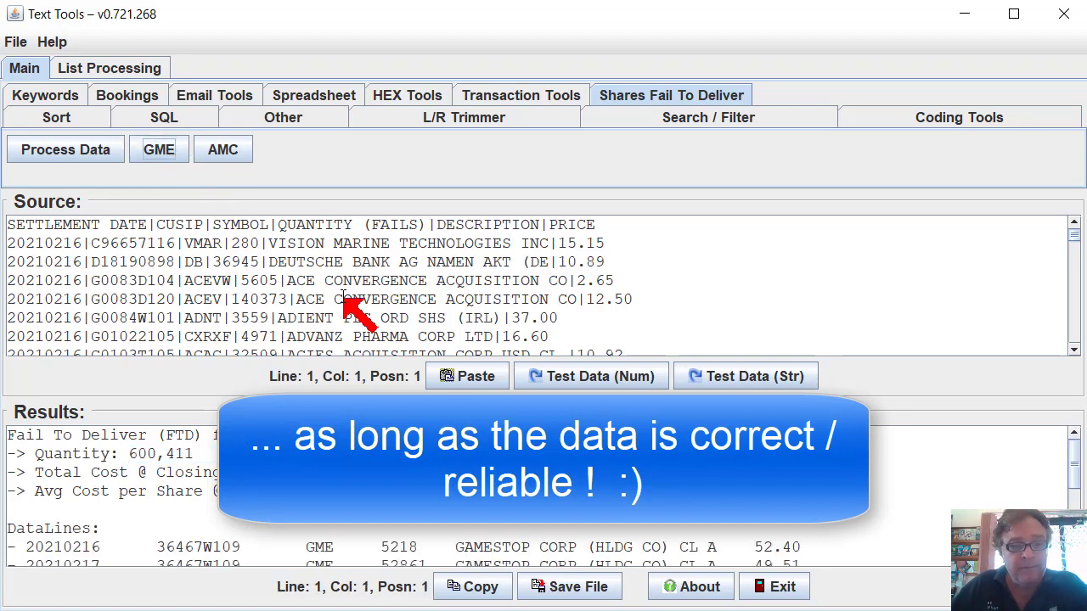
{"action": "left_click_drag", "start_coordinate": [129, 454], "coordinate": [193, 454]}
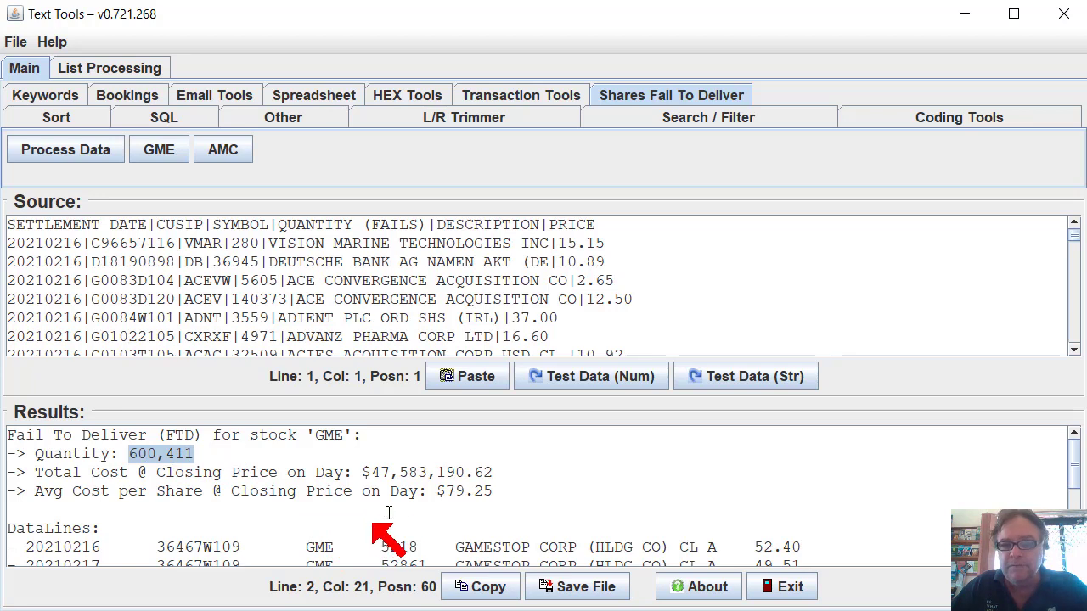
{"action": "left_click_drag", "start_coordinate": [364, 473], "coordinate": [466, 472]}
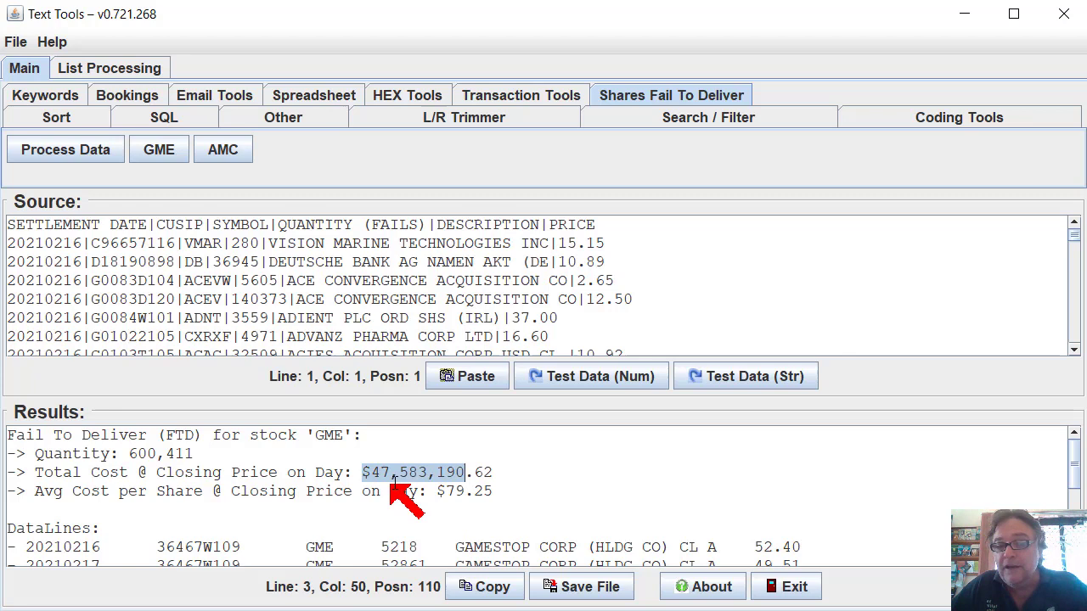
{"action": "left_click_drag", "start_coordinate": [436, 491], "coordinate": [507, 492]}
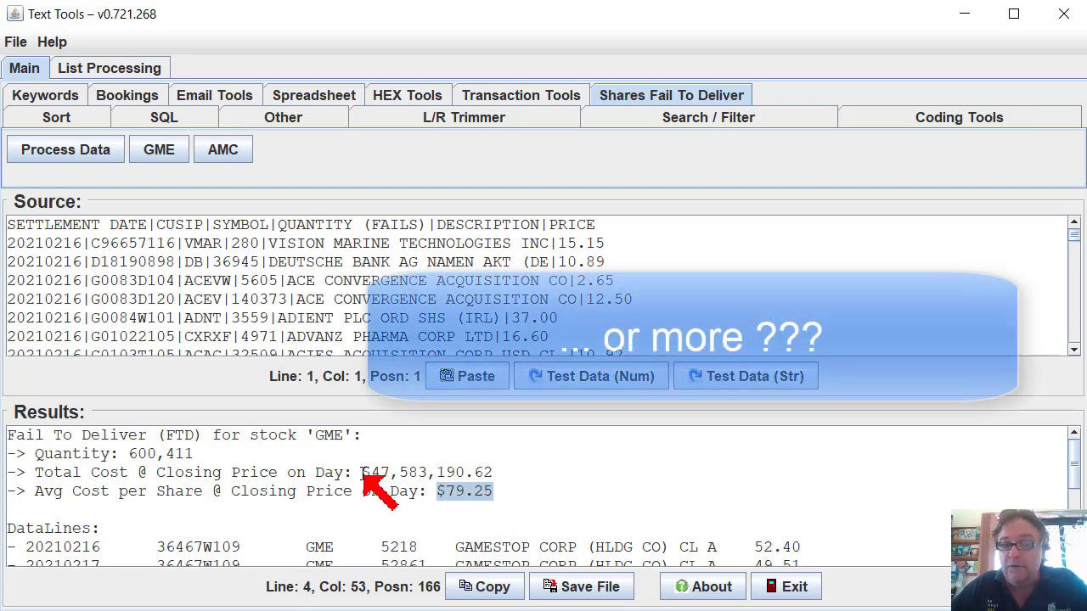
{"action": "left_click_drag", "start_coordinate": [362, 472], "coordinate": [494, 473]}
{"action": "left_click", "coordinate": [127, 452]}
{"action": "left_click_drag", "start_coordinate": [127, 454], "coordinate": [194, 454]}
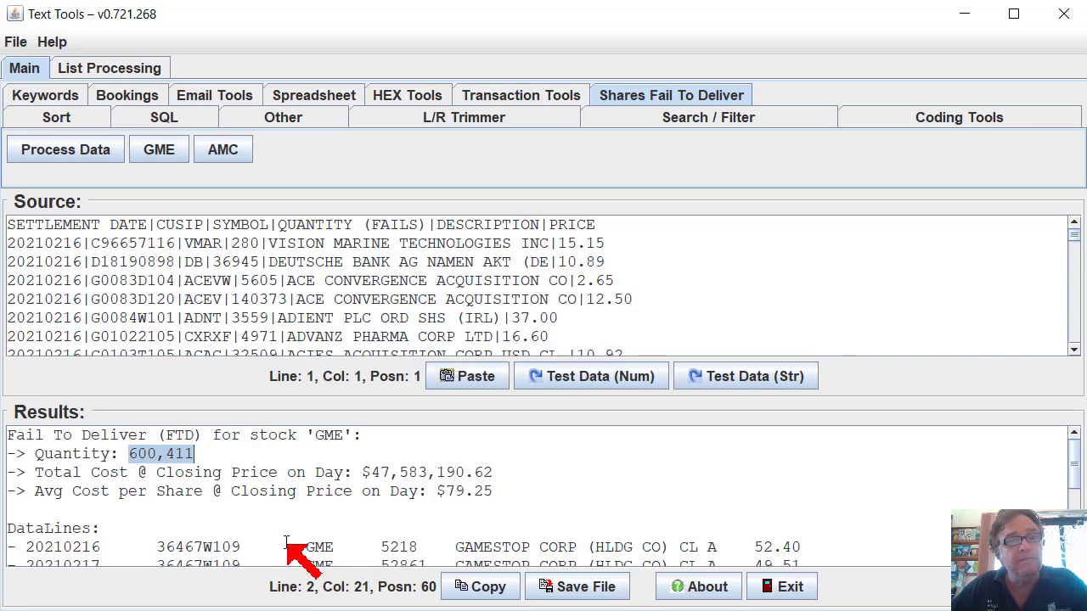
Show AMC's summary and highlight its 1,545,951 shares, $11,267,532.79 total and $7.29 average.
{"action": "left_click", "coordinate": [225, 151]}
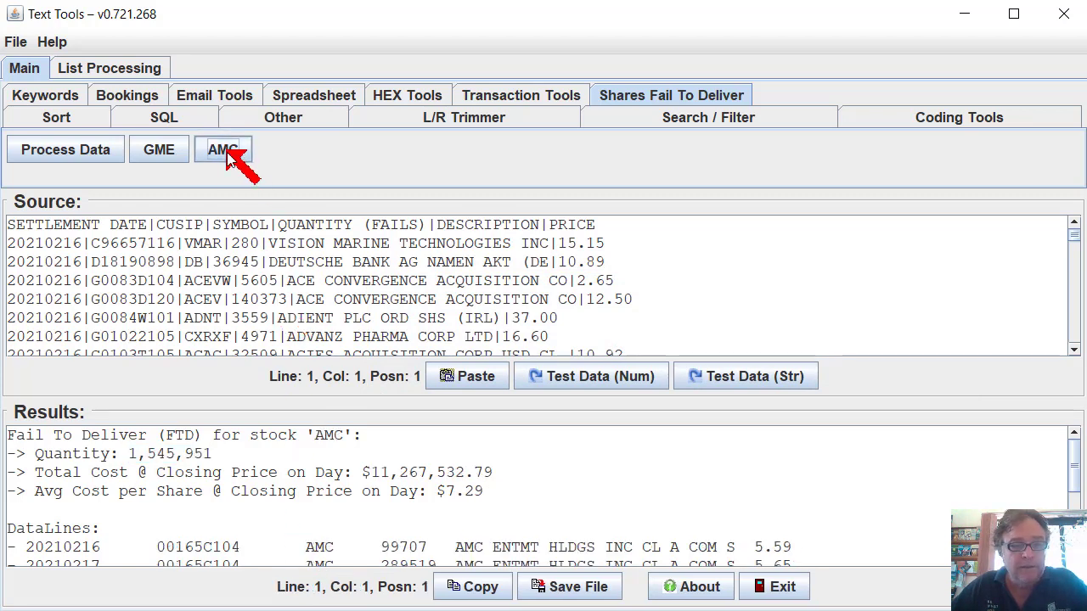
{"action": "left_click_drag", "start_coordinate": [130, 454], "coordinate": [213, 454]}
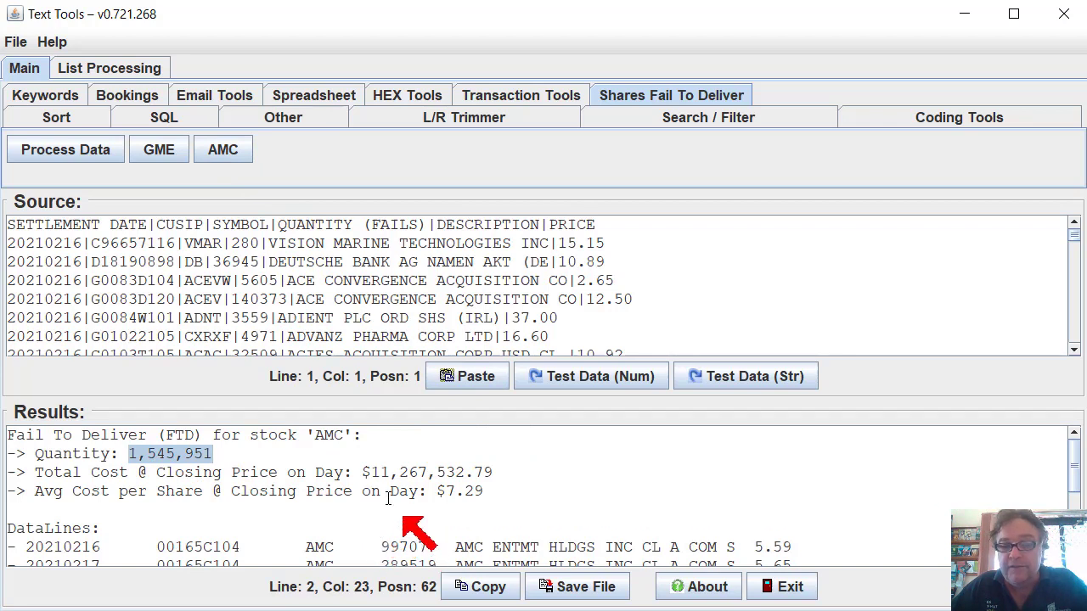
{"action": "left_click_drag", "start_coordinate": [365, 472], "coordinate": [526, 484]}
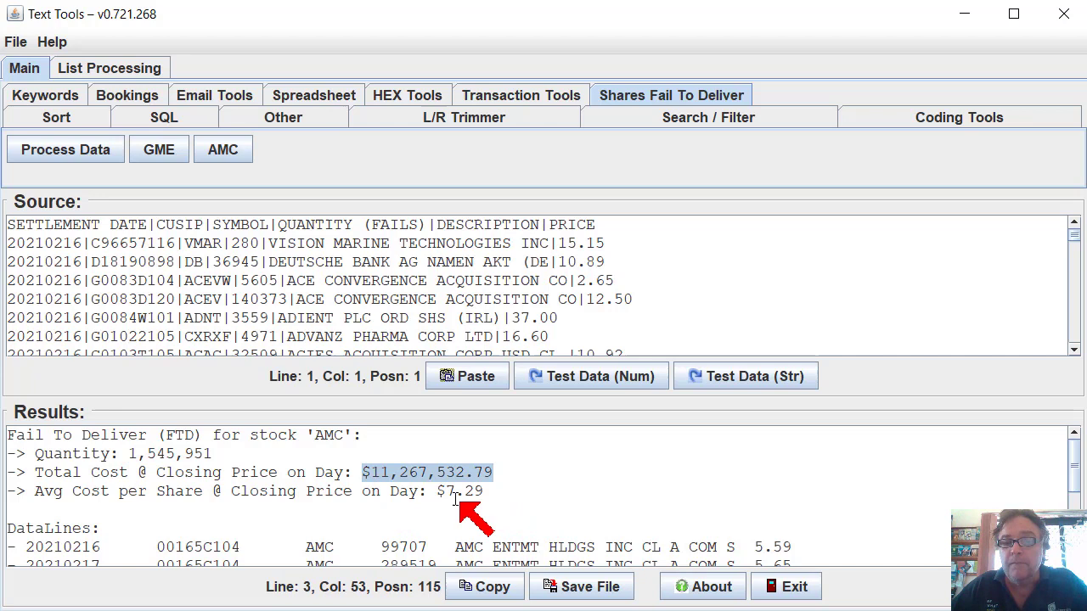
{"action": "left_click_drag", "start_coordinate": [438, 491], "coordinate": [484, 493]}
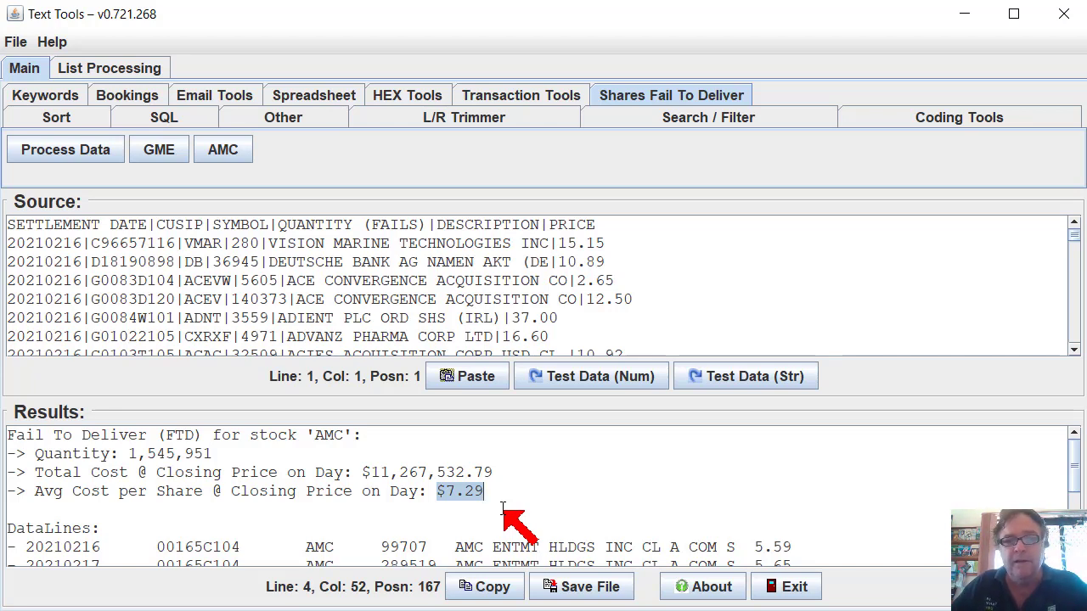
{"action": "left_click", "coordinate": [95, 152]}
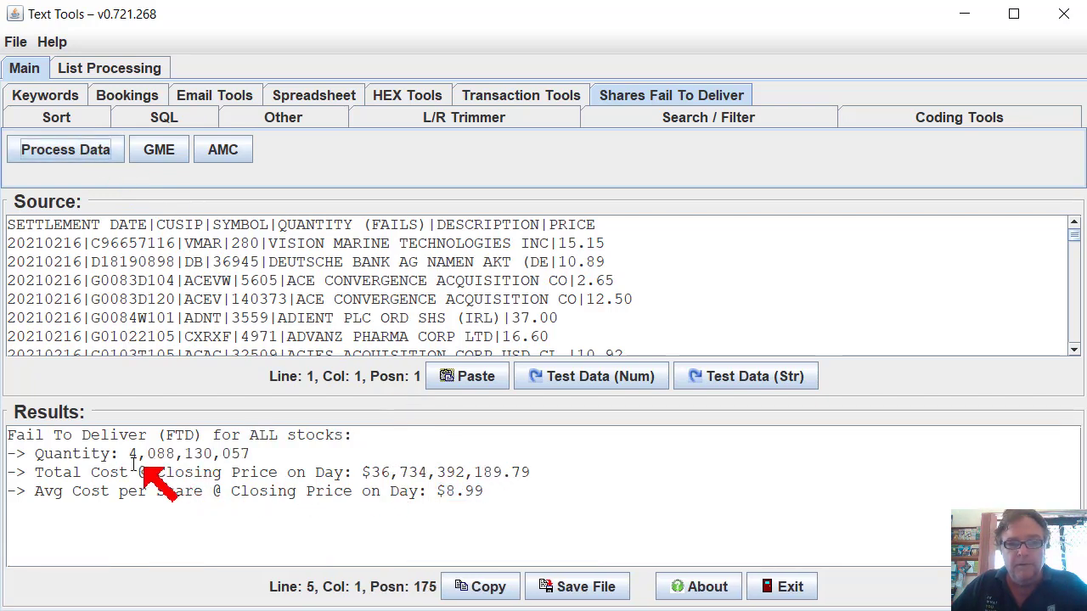
{"action": "left_click_drag", "start_coordinate": [130, 455], "coordinate": [251, 455]}
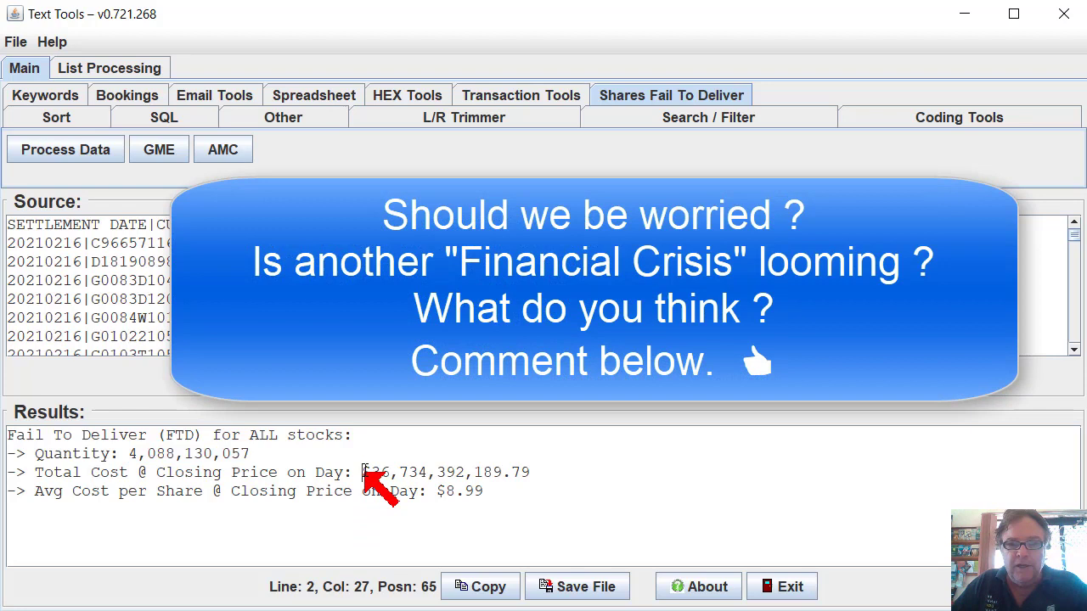
{"action": "left_click_drag", "start_coordinate": [363, 472], "coordinate": [531, 472]}
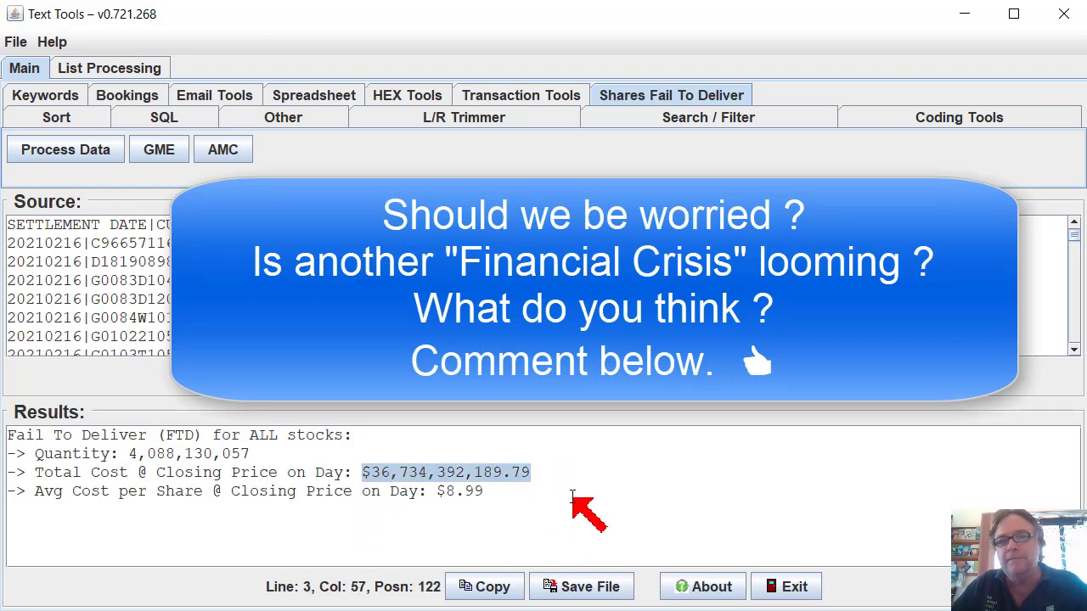
{"action": "left_click_drag", "start_coordinate": [436, 491], "coordinate": [484, 491]}
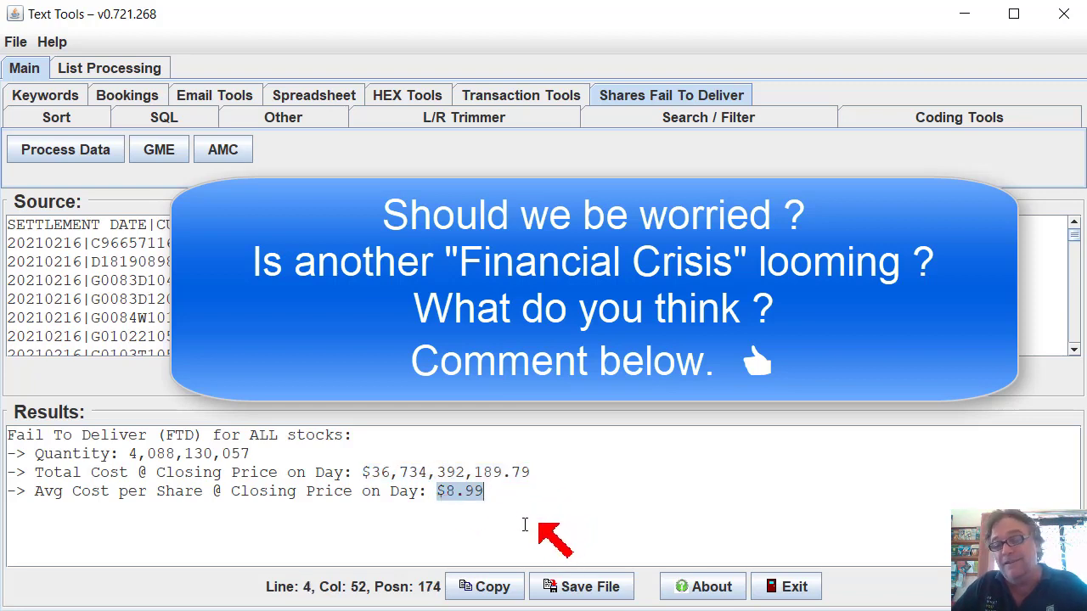
{"action": "left_click_drag", "start_coordinate": [364, 472], "coordinate": [545, 473]}
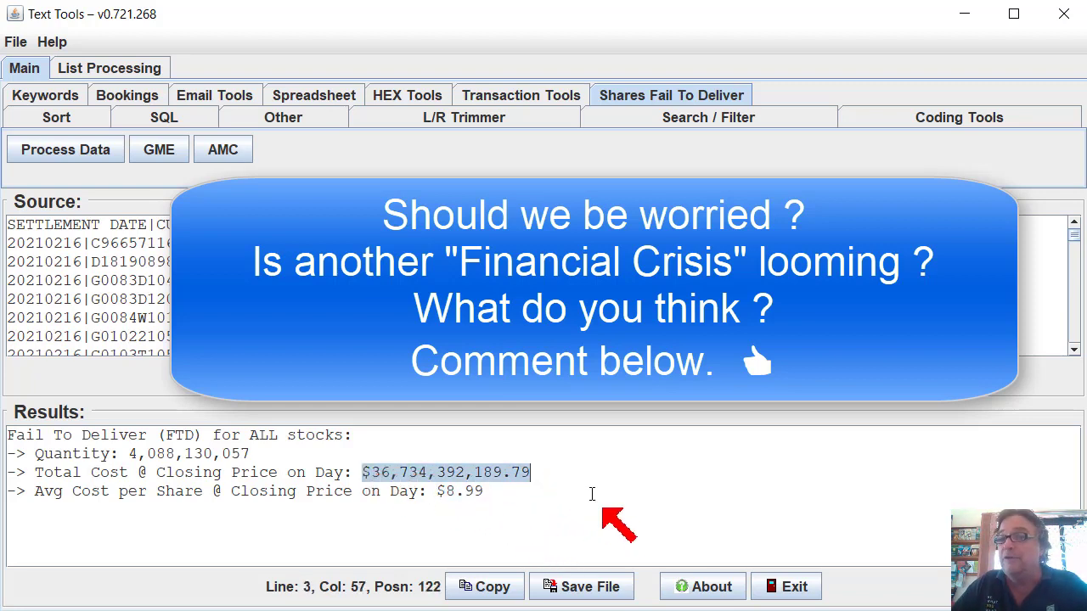